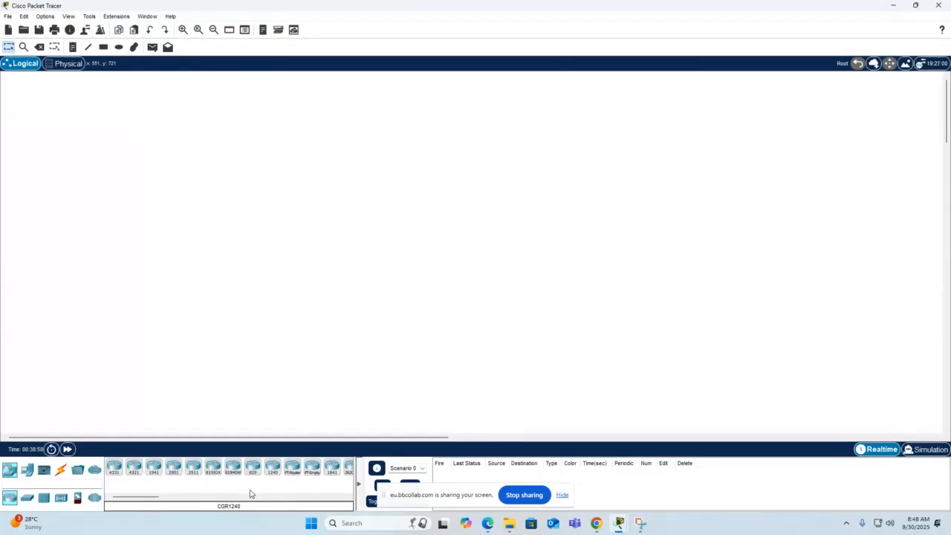
Place a 2911 router in the upper middle of the workspace and a 2960 switch on either side below it.
click(194, 475)
click(421, 175)
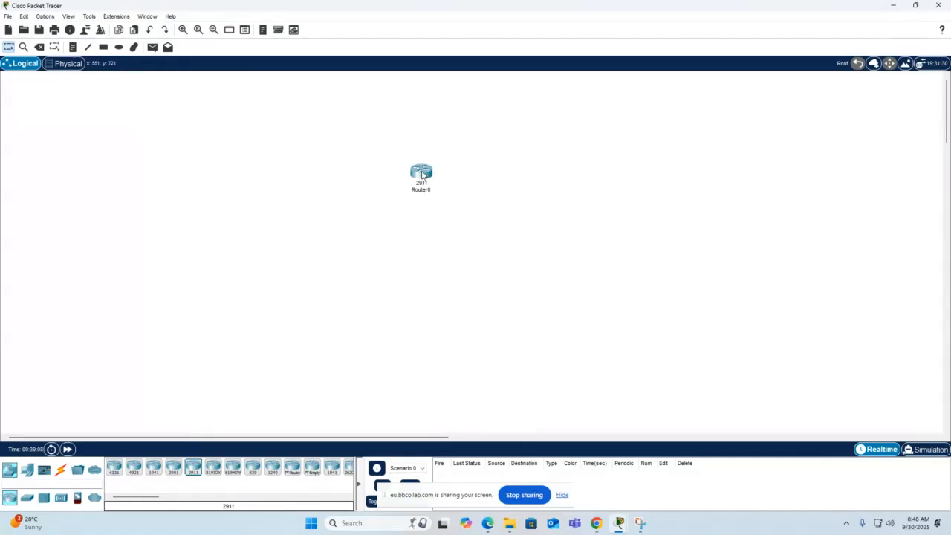
click(9, 474)
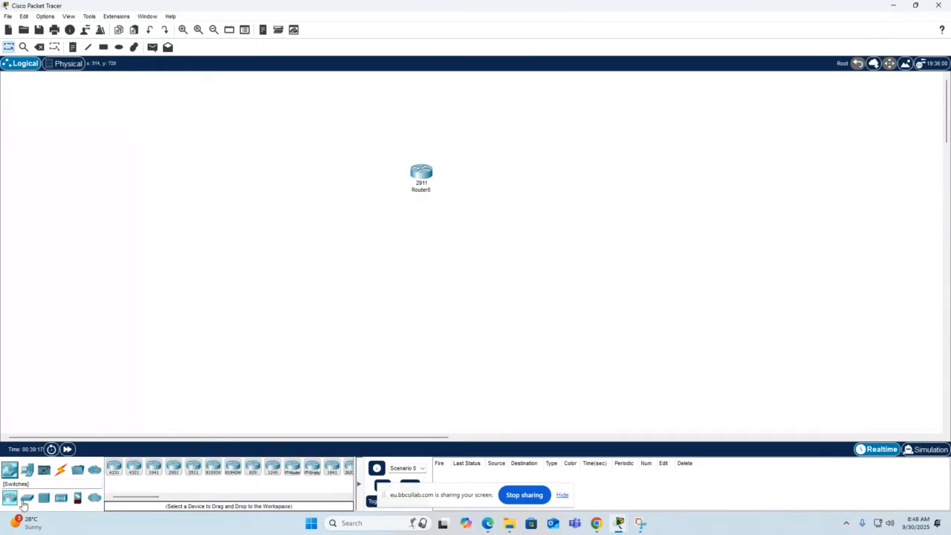
click(27, 497)
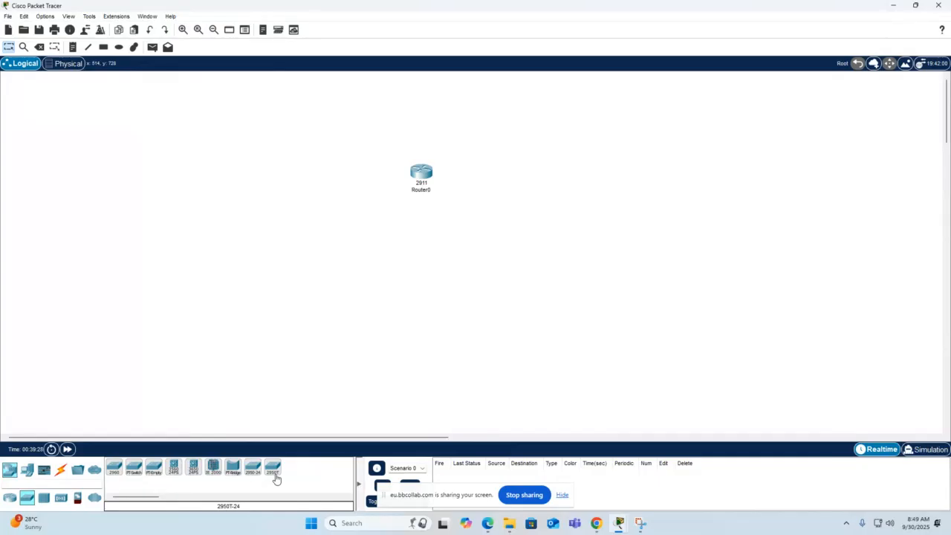
click(119, 473)
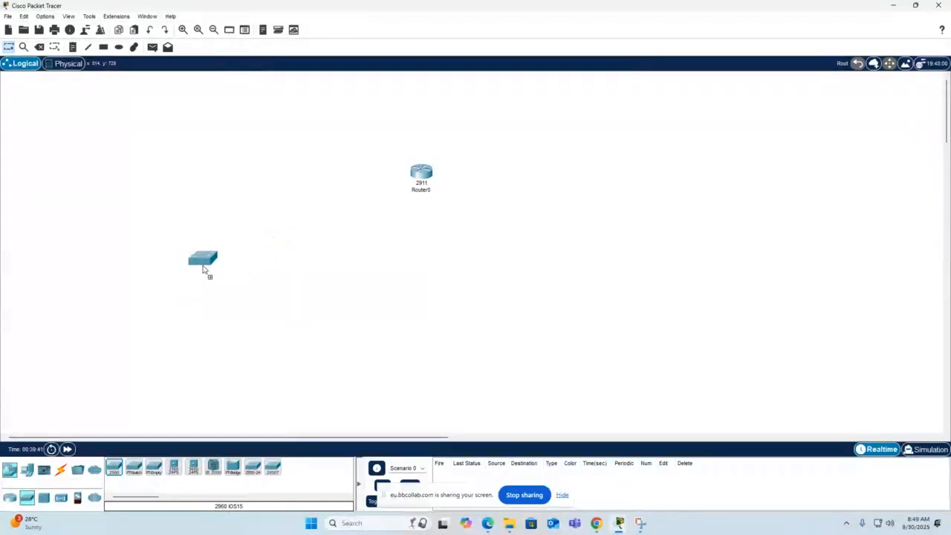
click(189, 245)
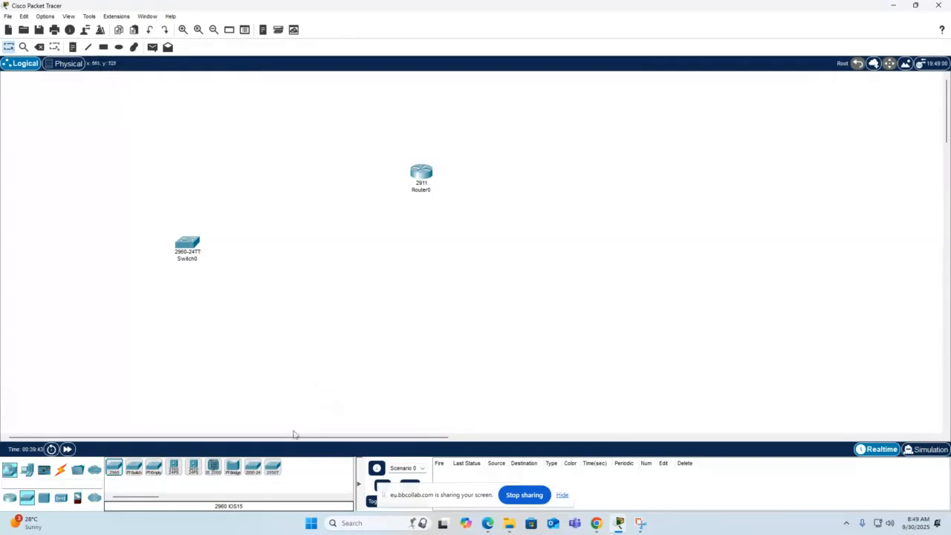
click(113, 467)
click(663, 254)
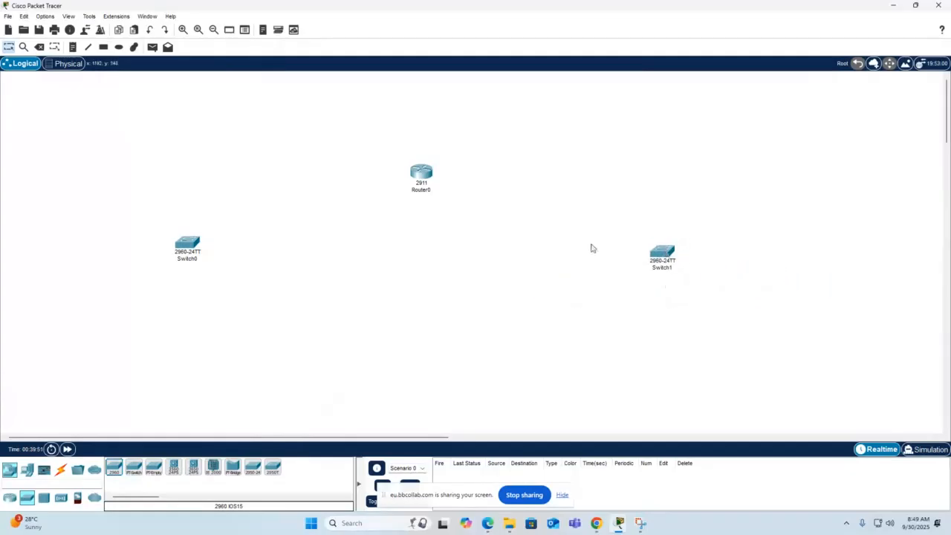
Connect GigabitEthernet0/0 on Router0 to GigabitEthernet0/1 on Switch0 with a copper straight-through cable.
click(63, 472)
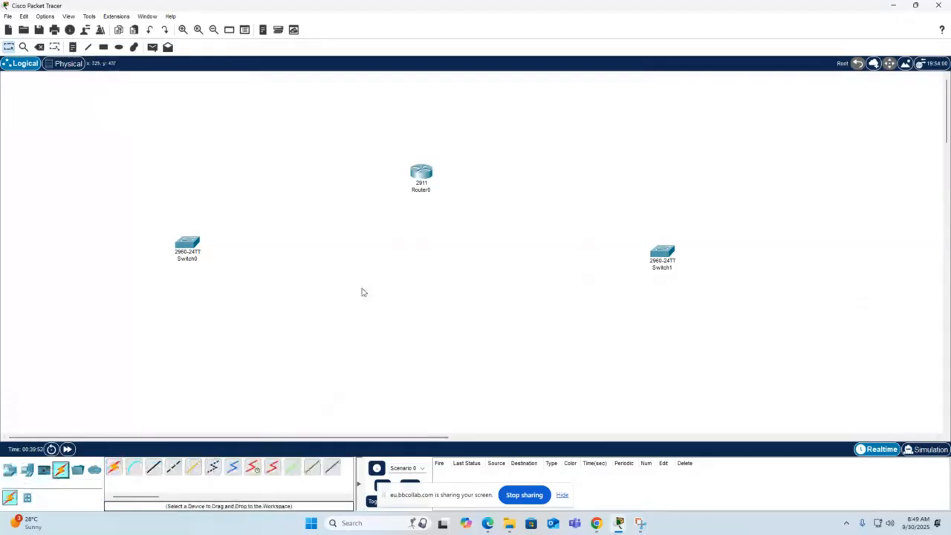
click(425, 179)
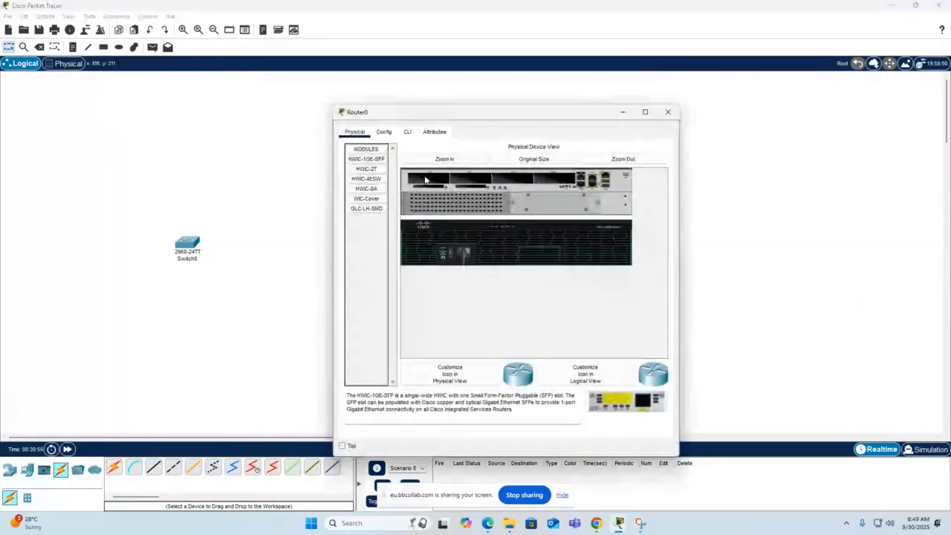
click(671, 111)
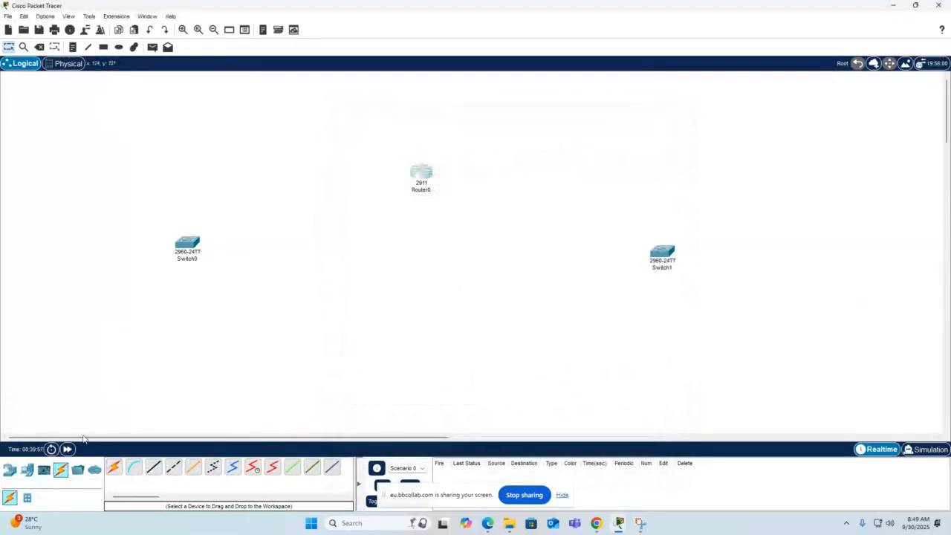
click(153, 467)
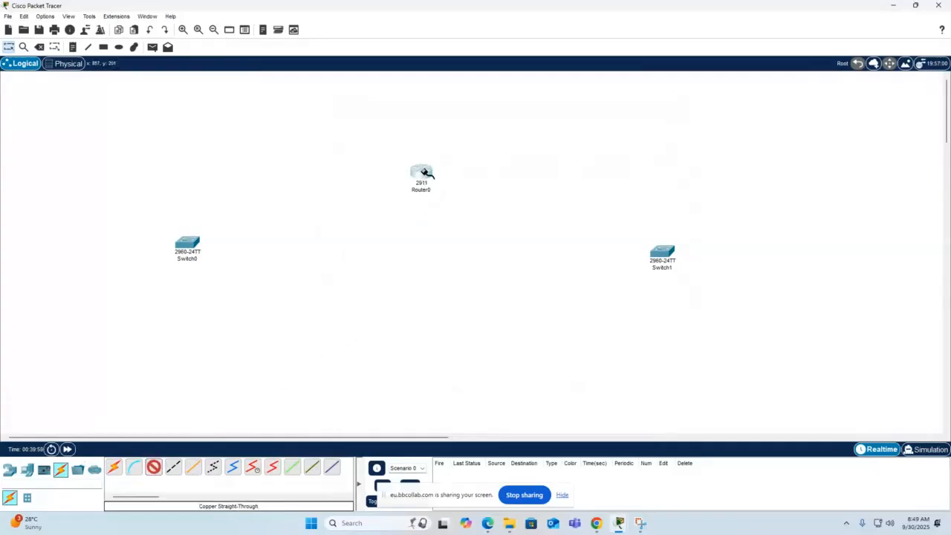
click(423, 174)
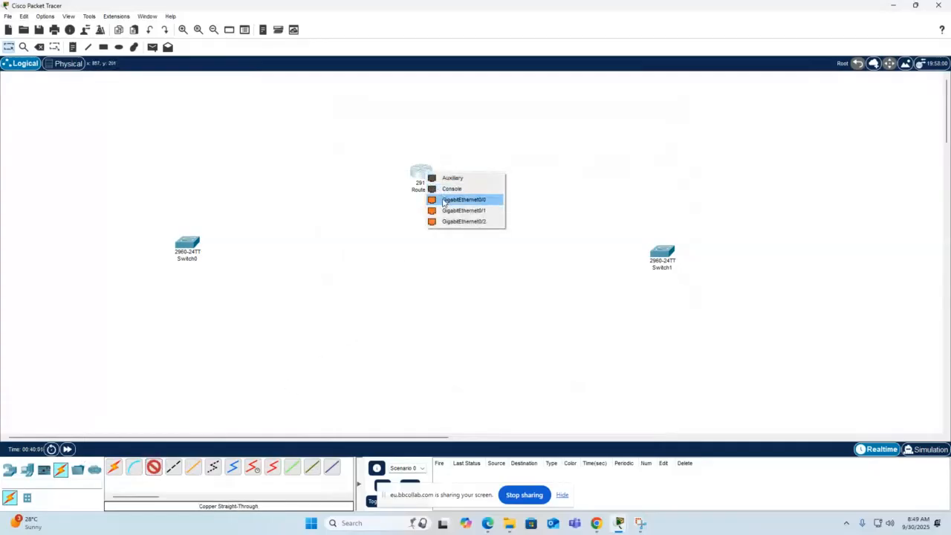
click(444, 200)
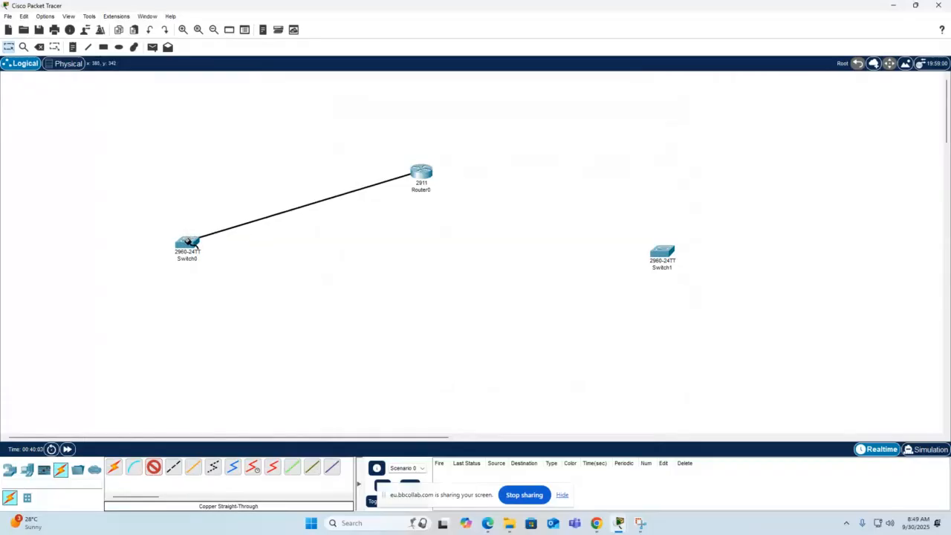
click(189, 246)
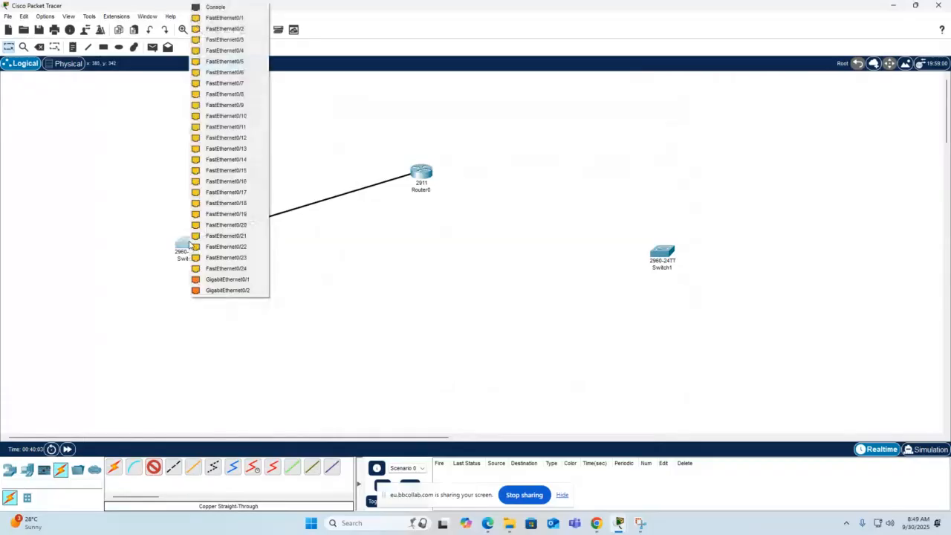
click(203, 279)
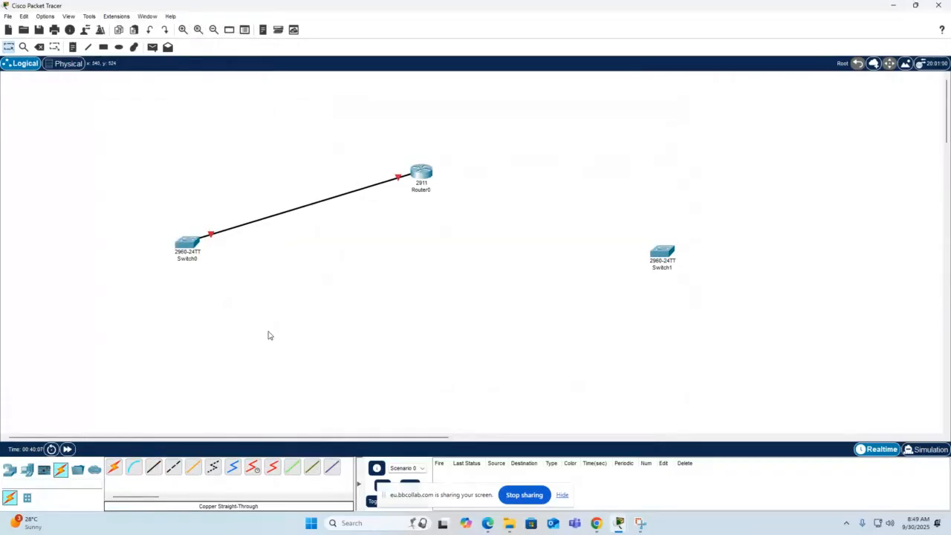
Connect a free Gigabit port on Router0 to GigabitEthernet0/1 on Switch1 with a copper straight-through cable.
click(153, 466)
click(424, 173)
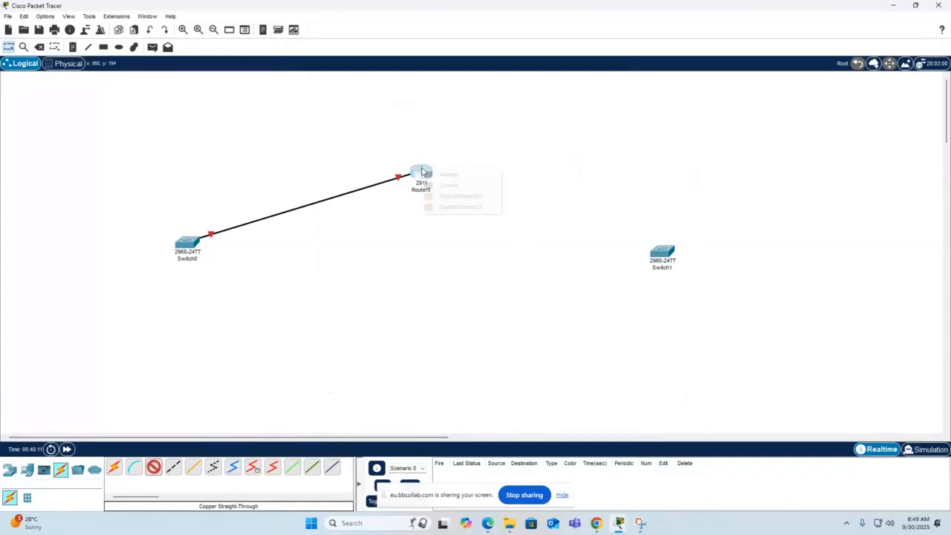
click(444, 207)
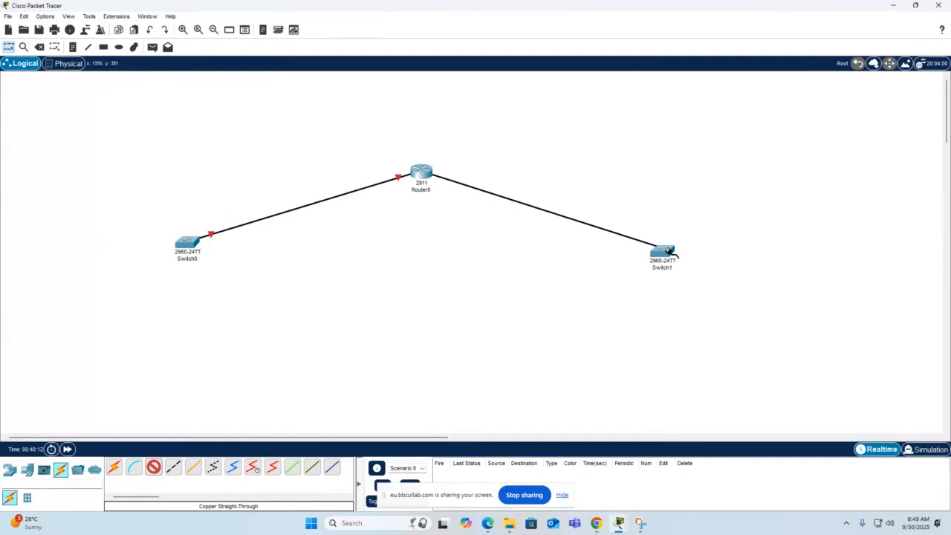
click(660, 254)
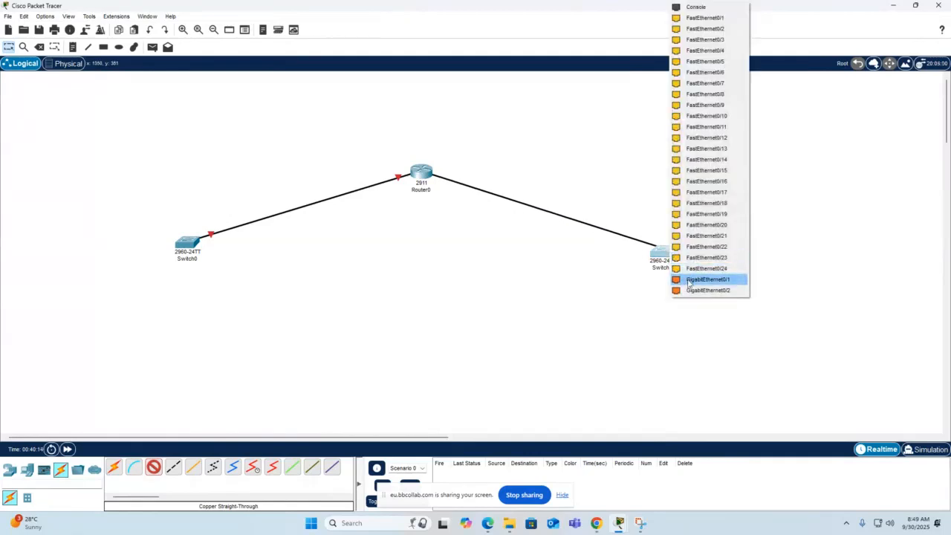
click(691, 279)
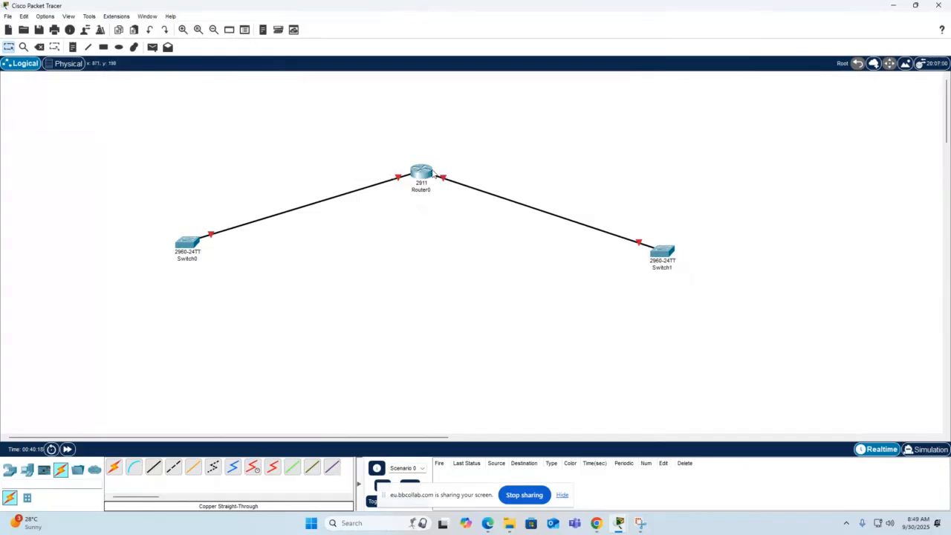
Set the IPv4 address of Router0's GigabitEthernet0/0 interface to 10.0.0.1.
click(422, 172)
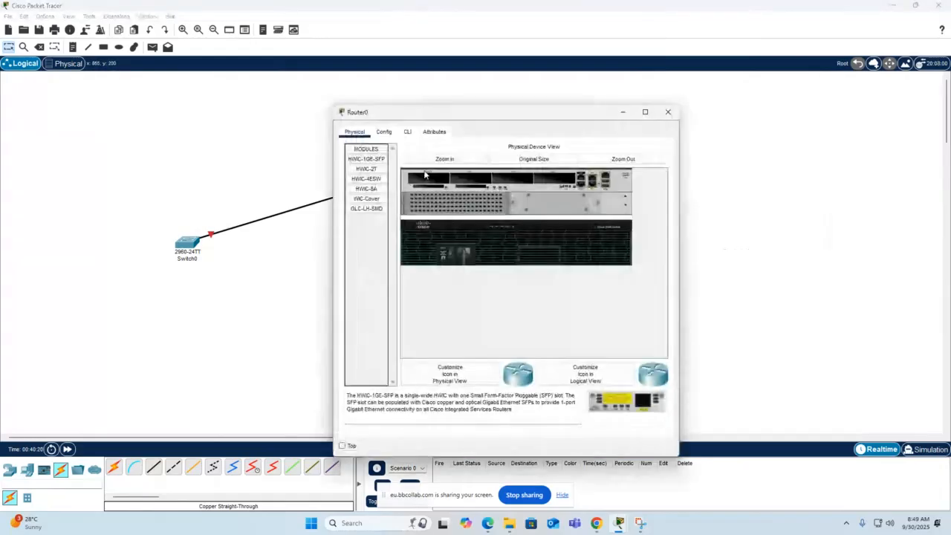
click(385, 132)
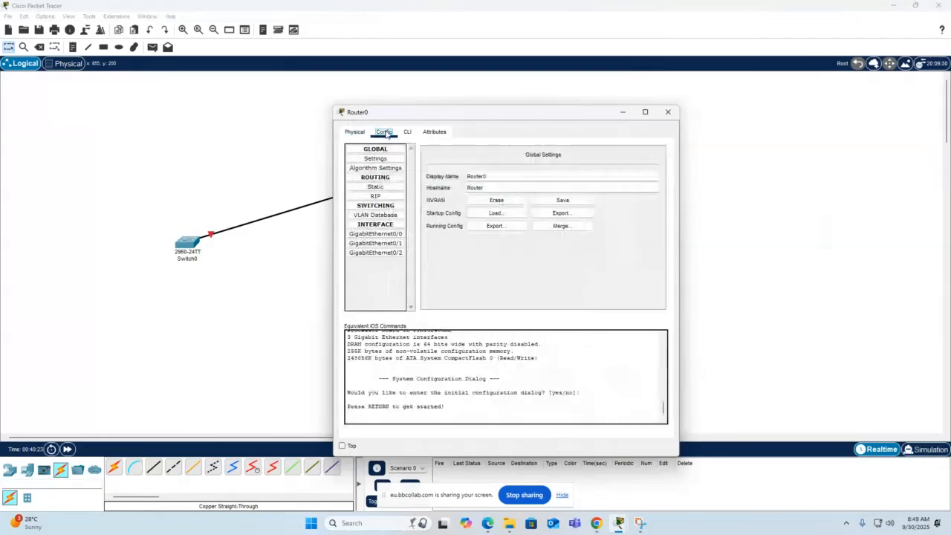
click(397, 234)
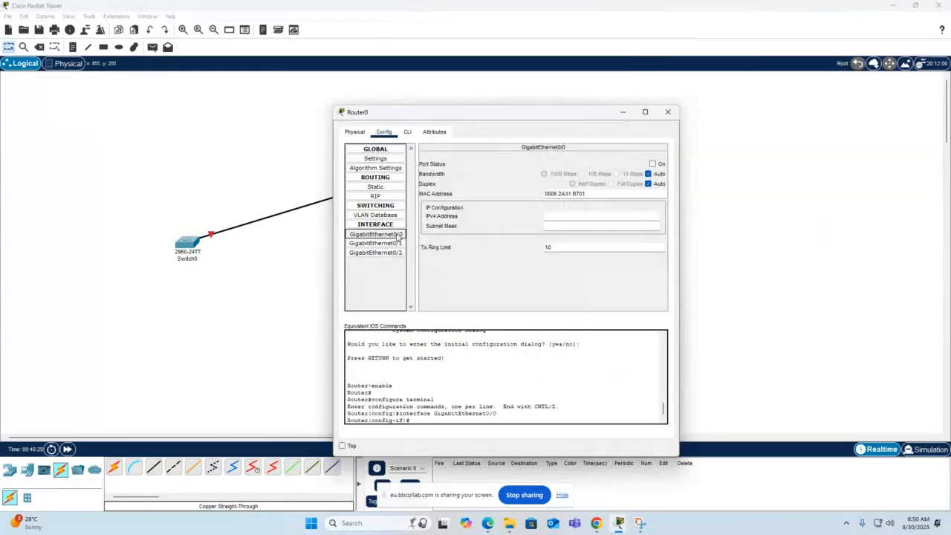
click(556, 217)
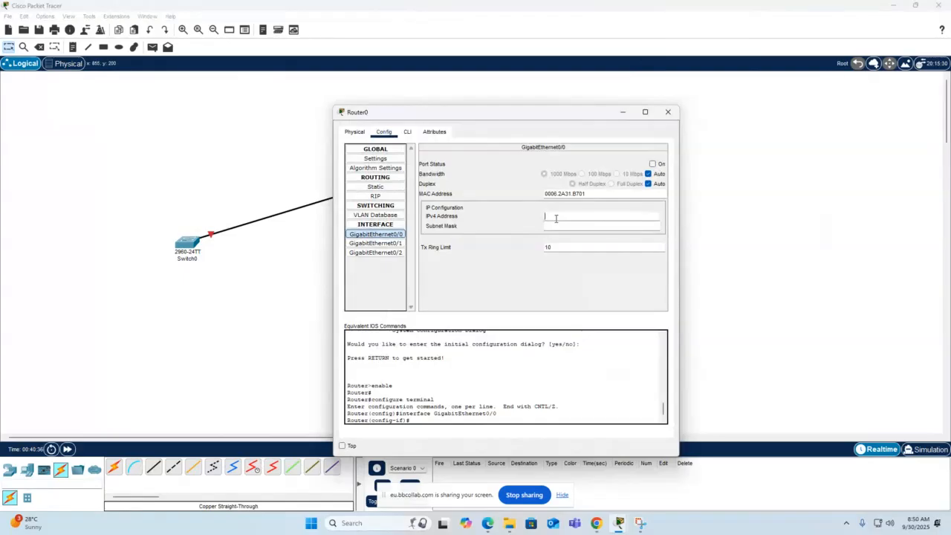
text(10.0.0.1)
Set the subnet mask of GigabitEthernet0/0 to 255.255.255.0 and turn the port on.
click(557, 227)
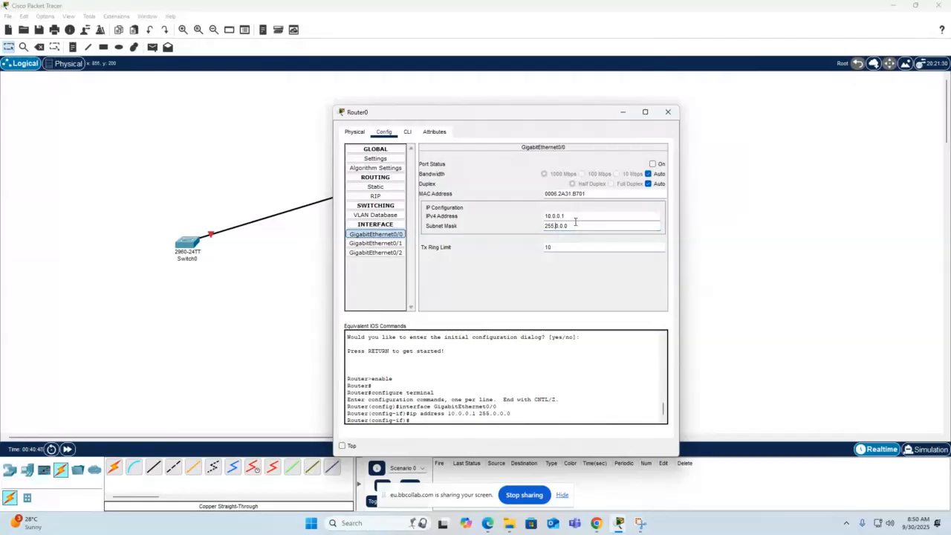
drag(575, 222, 539, 227)
text(255.255)
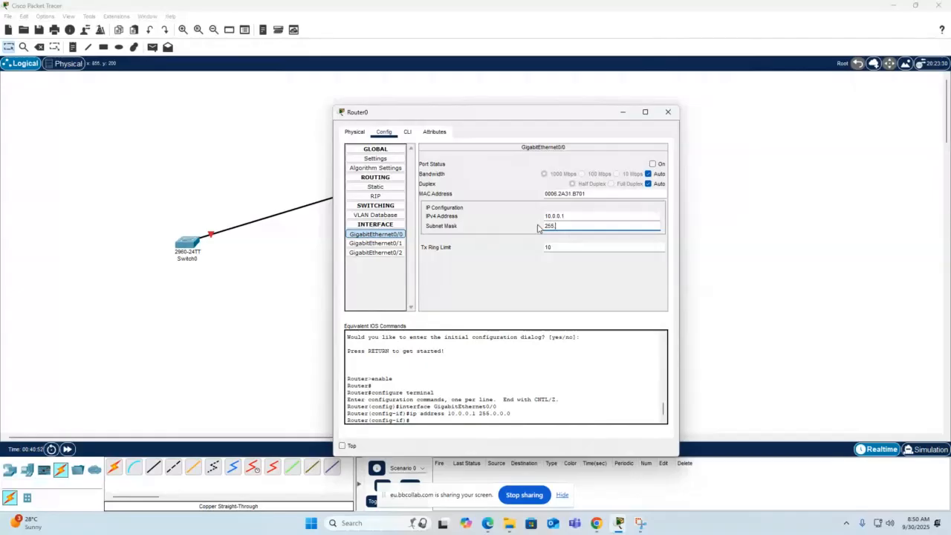
text(.255.0)
key(Return)
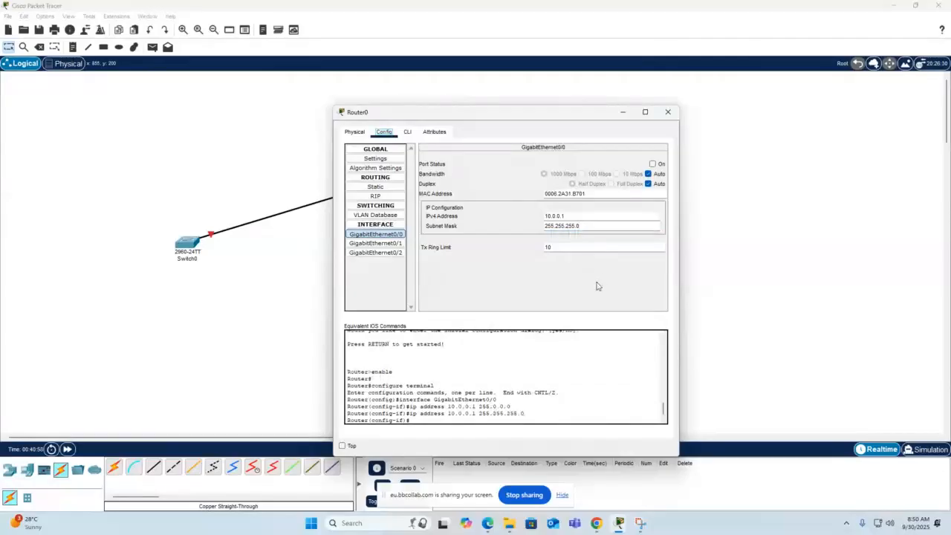
click(652, 164)
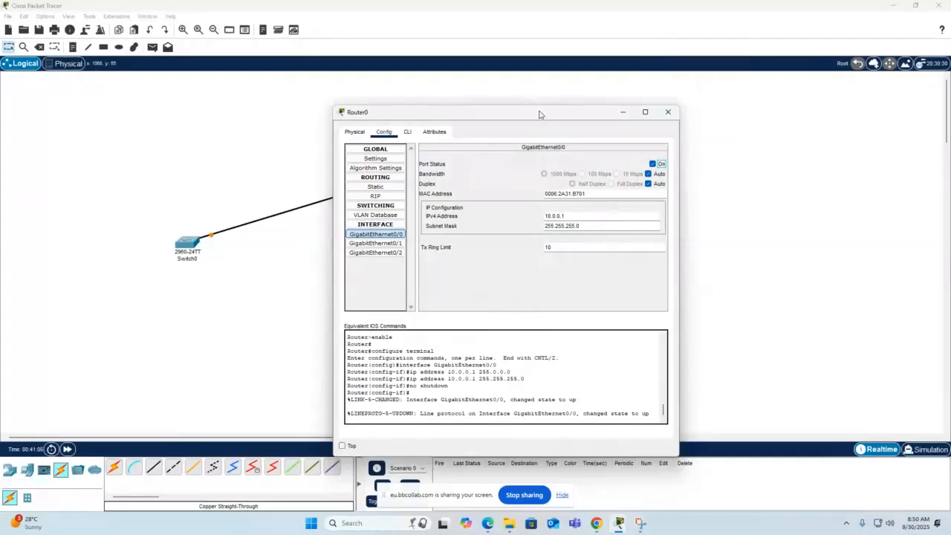
drag(540, 113, 806, 159)
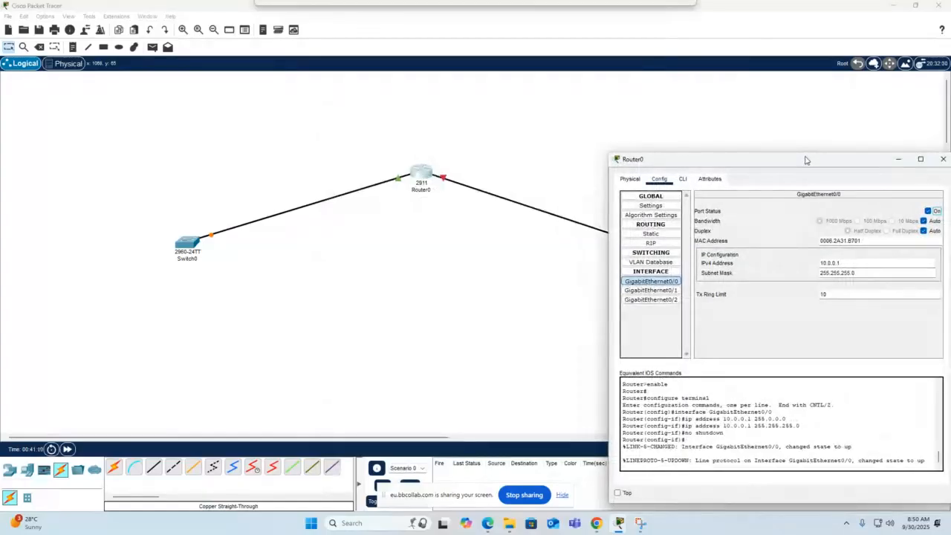
drag(805, 160, 552, 78)
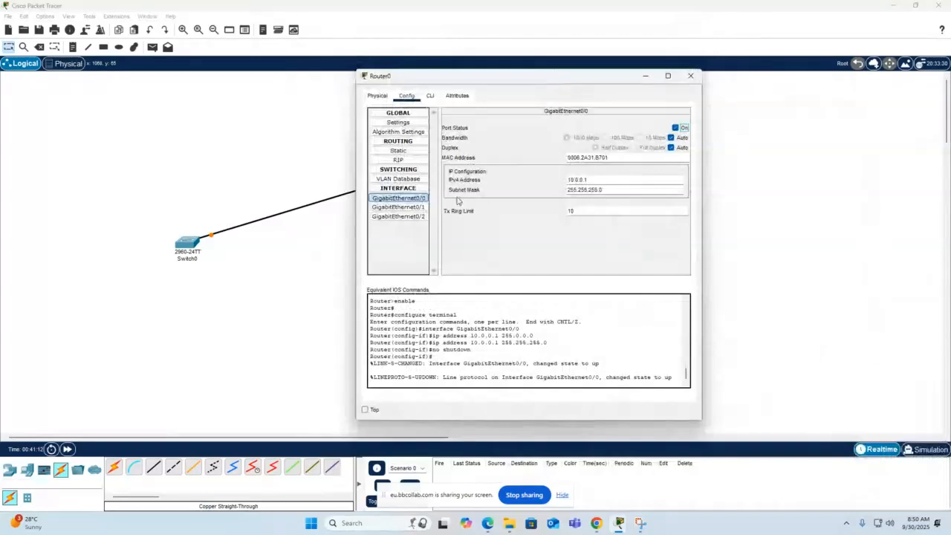
Turn on Router0's GigabitEthernet0/1 port and give it the IPv4 address 10.0.1.1 with subnet mask 255.255.255.0.
click(398, 208)
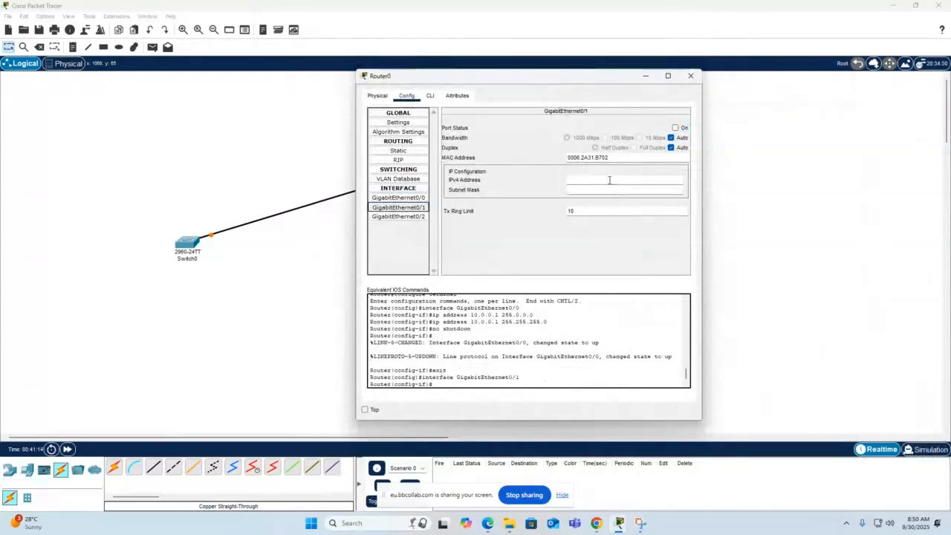
click(676, 128)
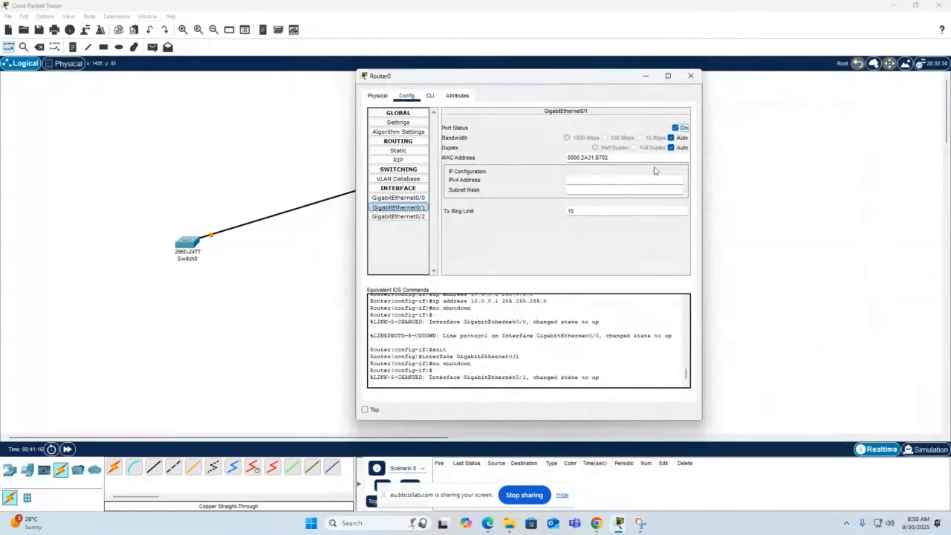
click(603, 177)
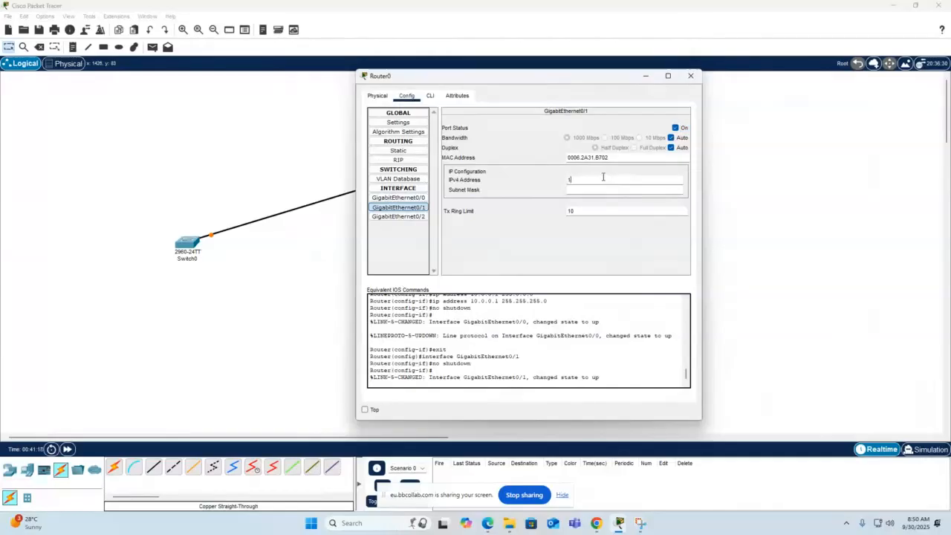
text(10.0.)
key(BackSpace)
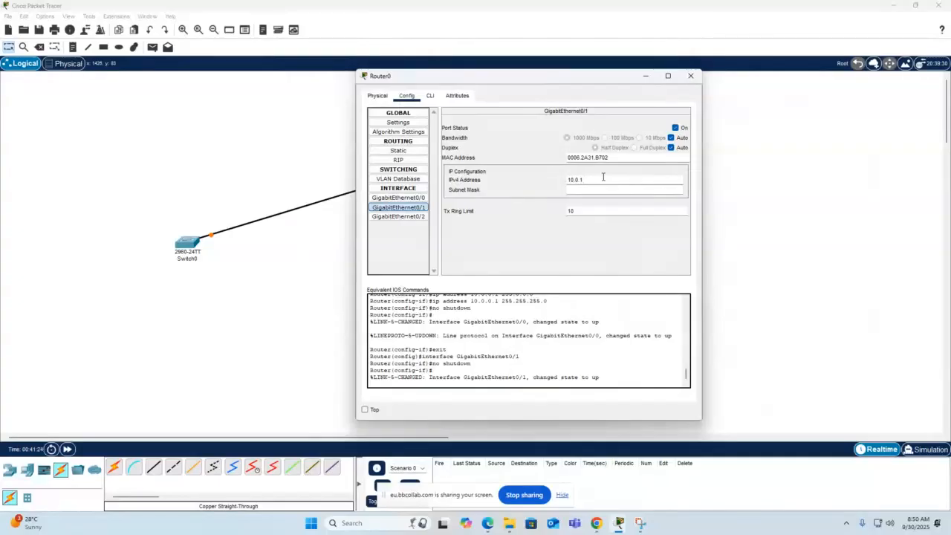
text(.1.1)
click(592, 190)
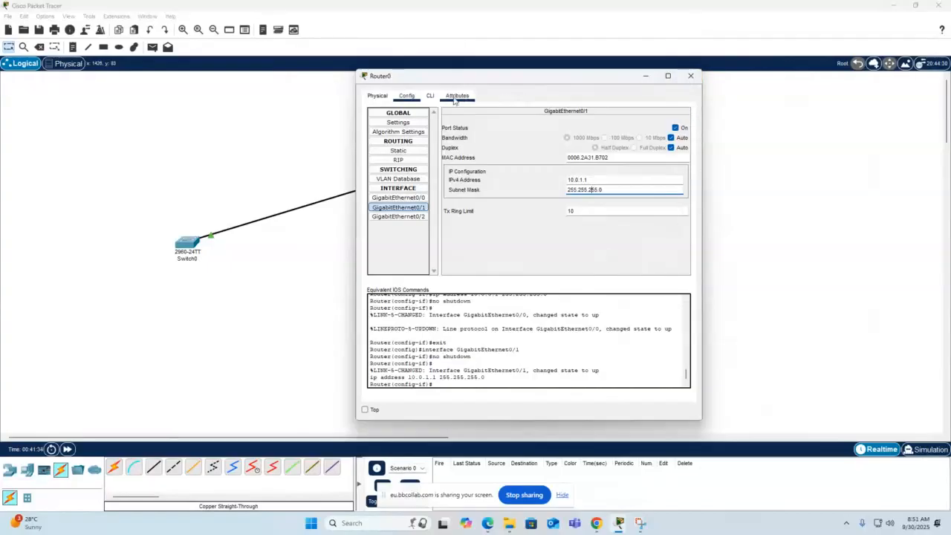
click(382, 98)
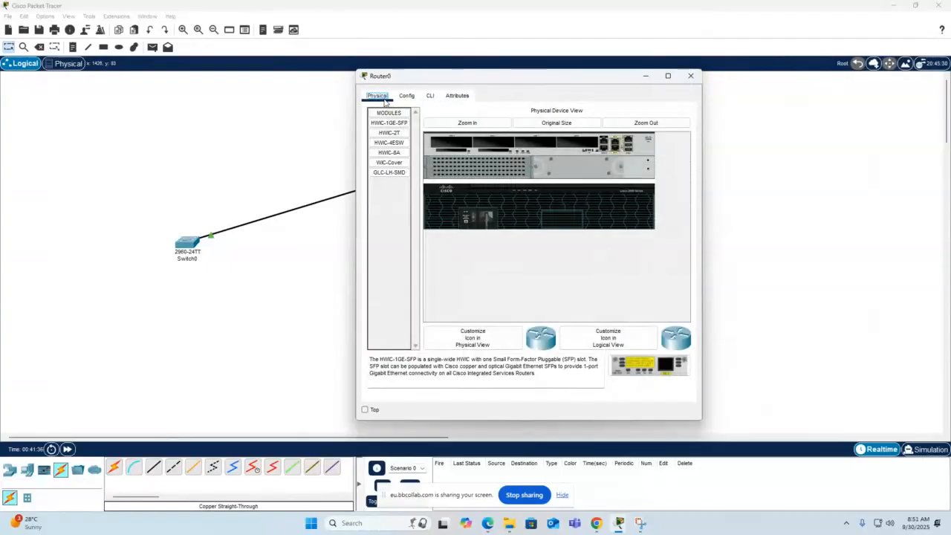
click(406, 95)
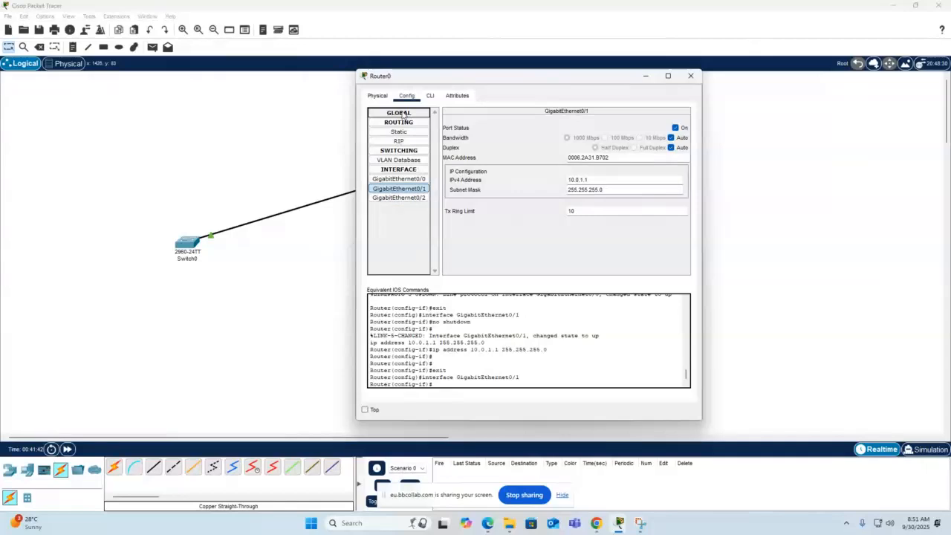
Change Router0's display name to RouterM222 in its global settings.
click(400, 124)
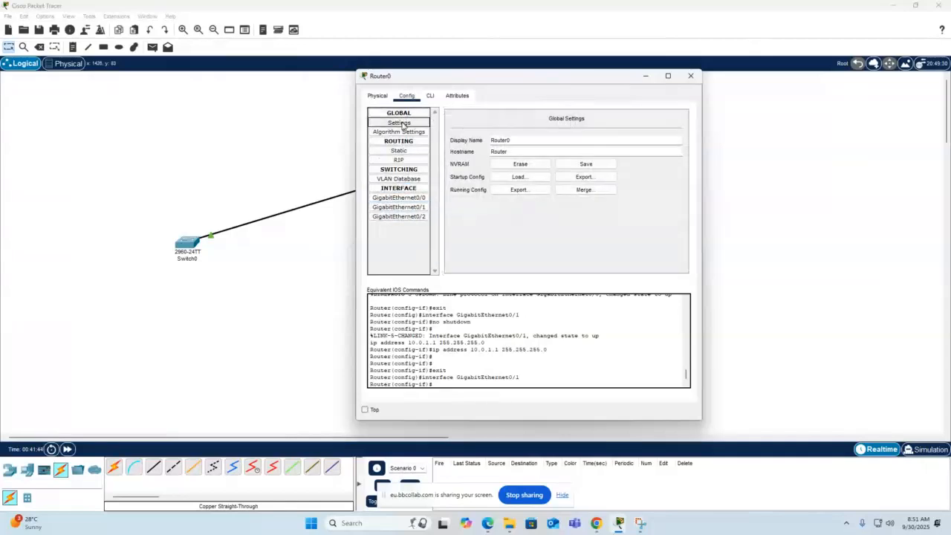
click(518, 140)
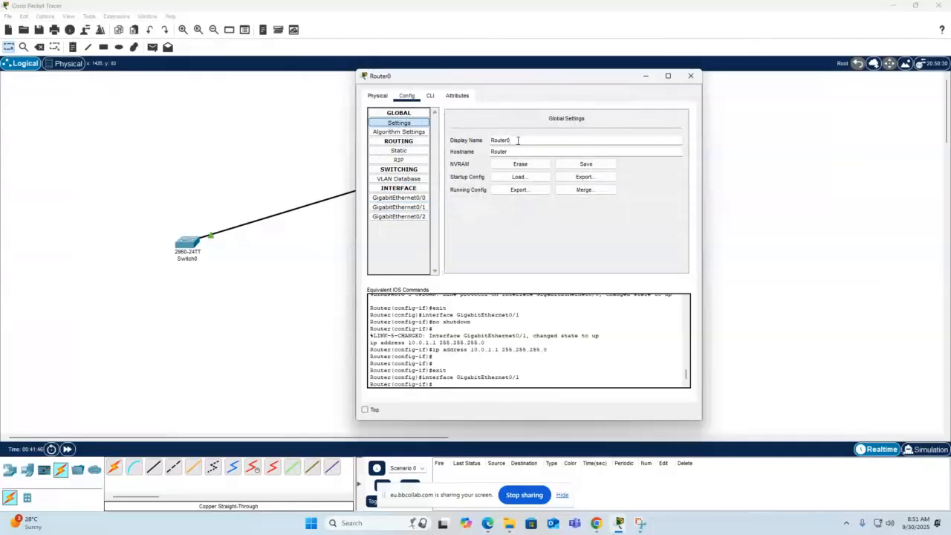
drag(518, 140, 488, 142)
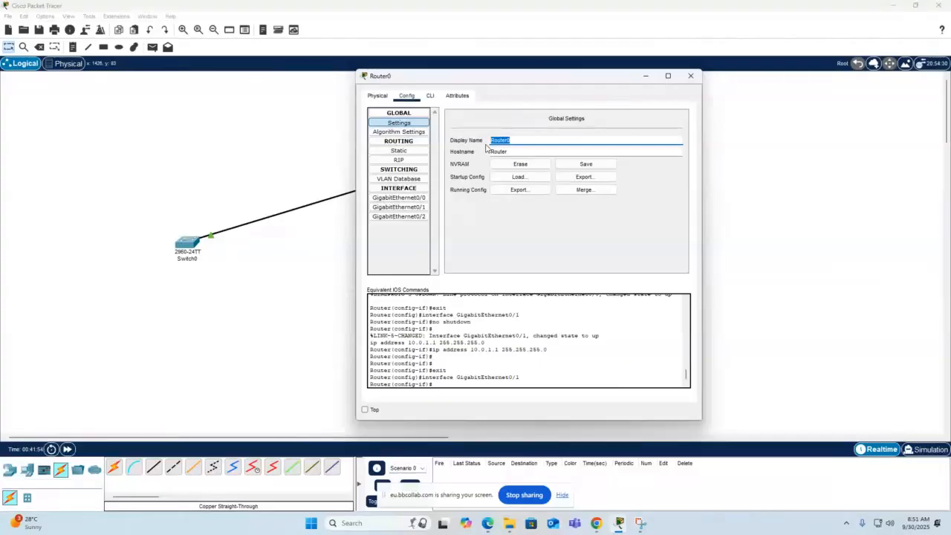
text(Router M 222)
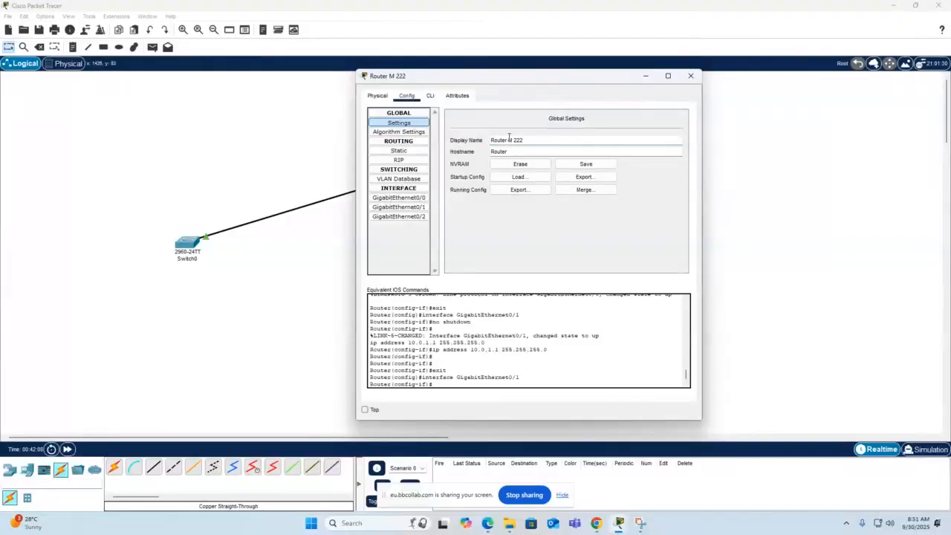
key(BackSpace)
Copy the router's display name into its hostname so it reads RouterM222, and close the router's window.
double_click(513, 140)
right_click(509, 145)
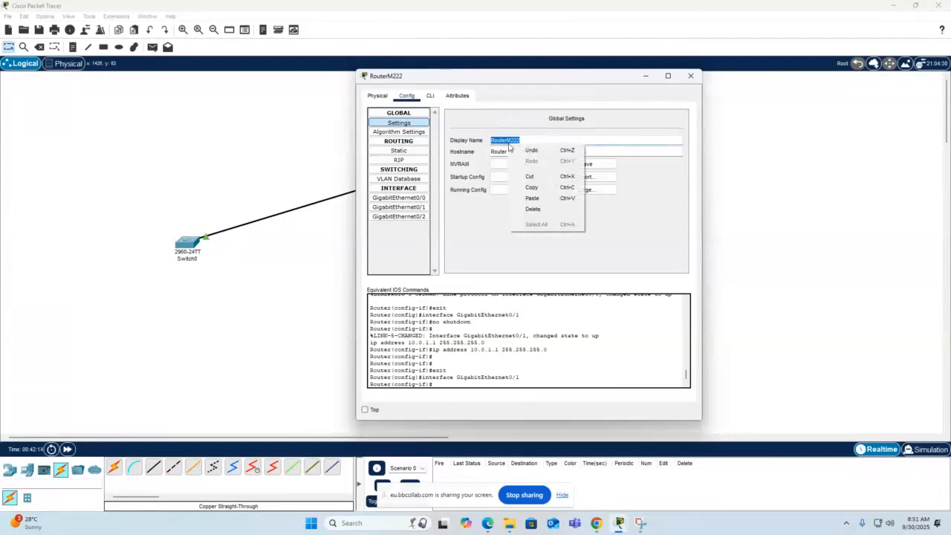
click(540, 187)
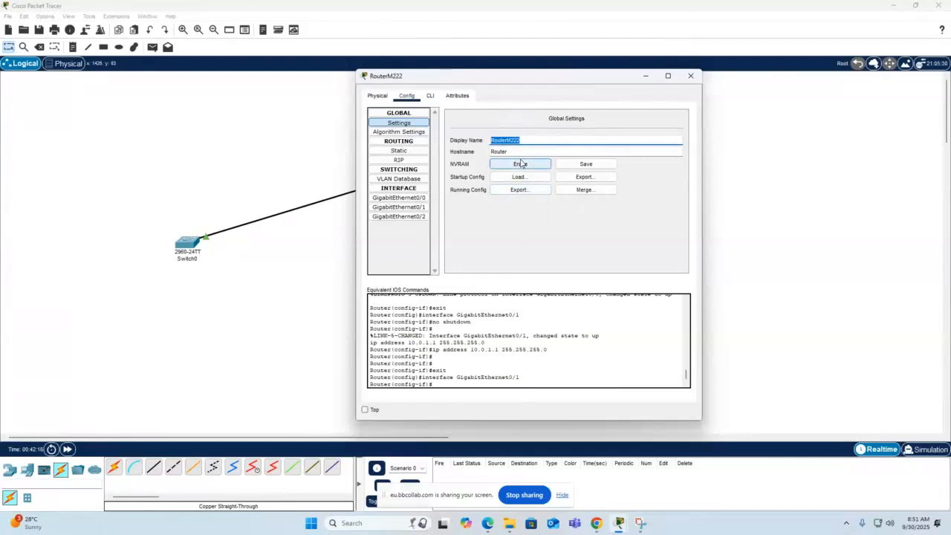
double_click(491, 152)
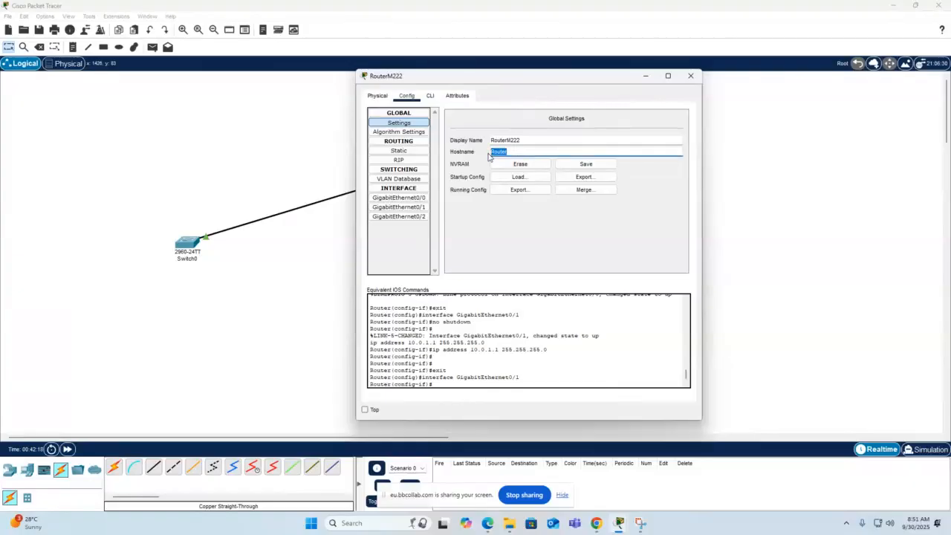
key(ctrl+v)
click(692, 77)
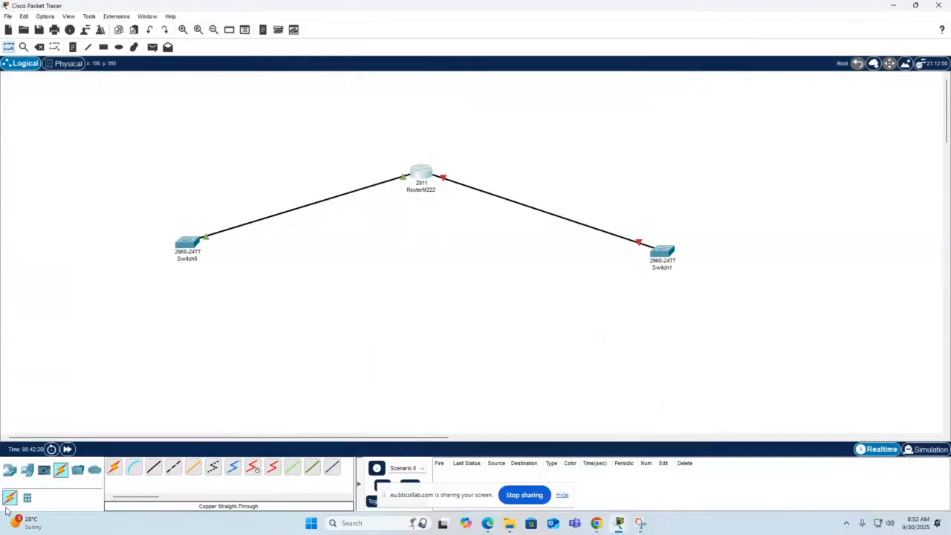
Add a Server-PT below Switch0 and connect Switch0's FastEthernet0/1 to the server's FastEthernet0 with a copper straight-through cable.
click(26, 468)
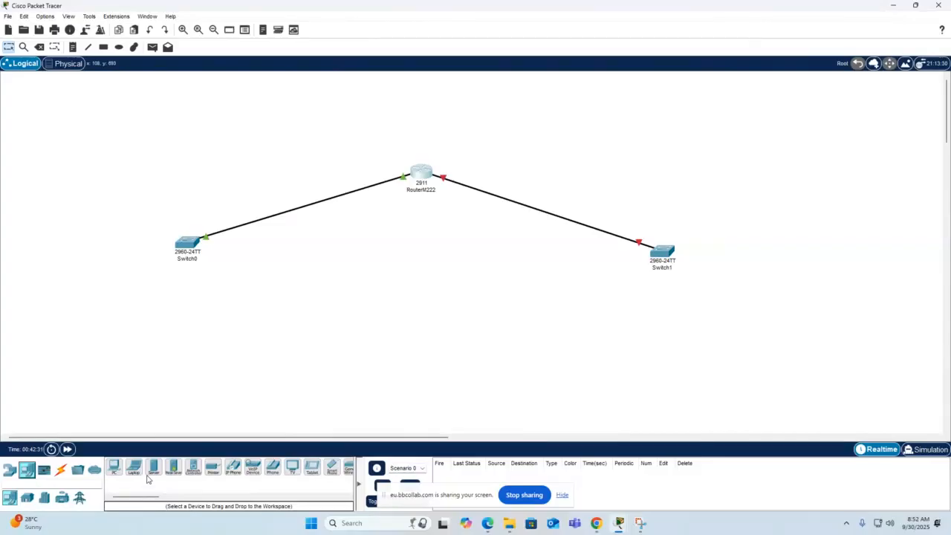
drag(153, 467, 94, 288)
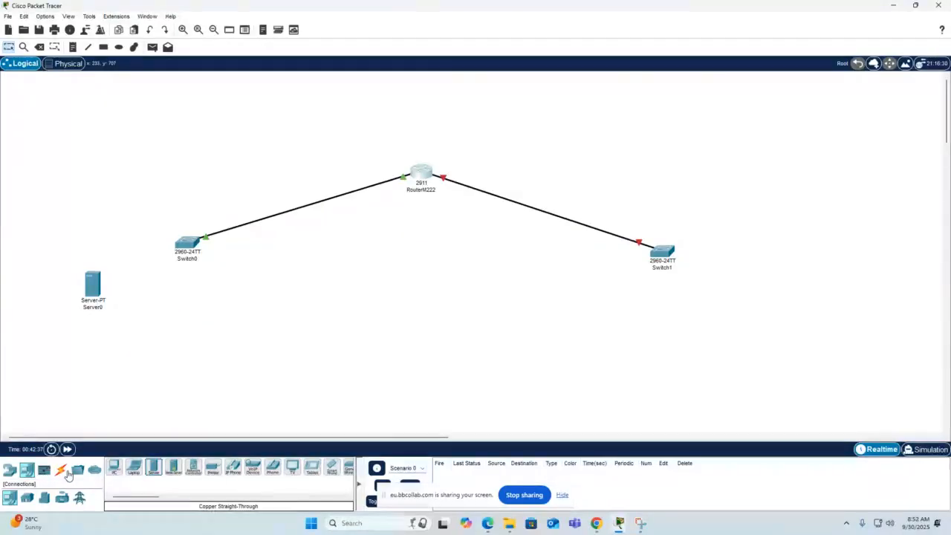
click(61, 470)
click(153, 467)
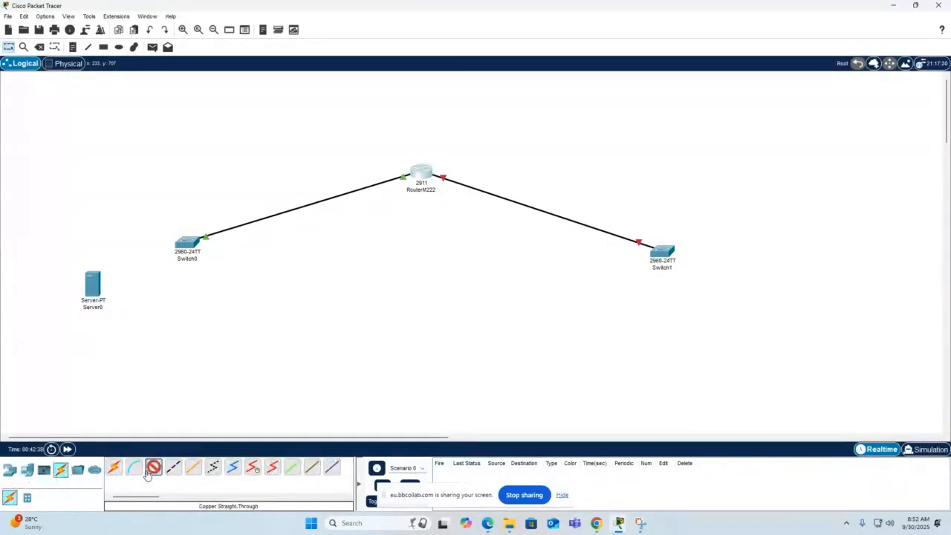
click(178, 251)
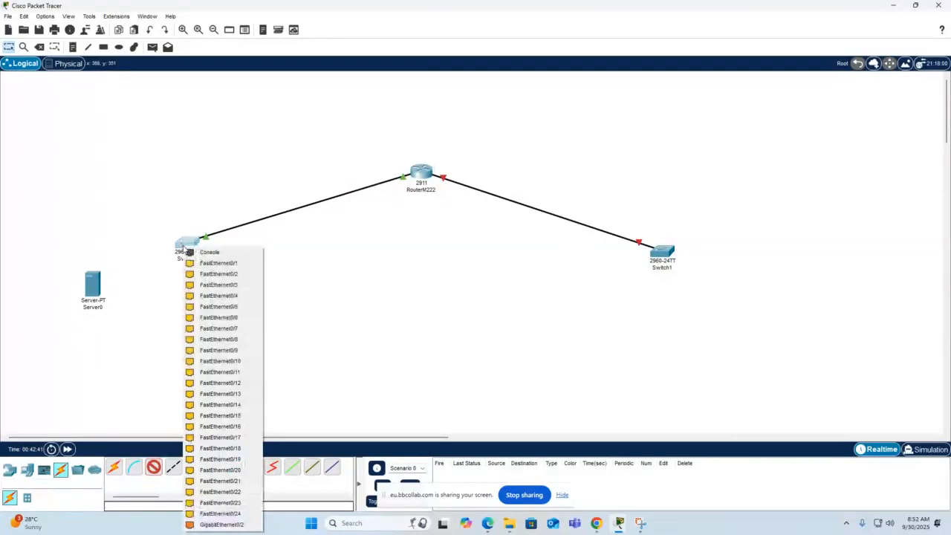
click(235, 264)
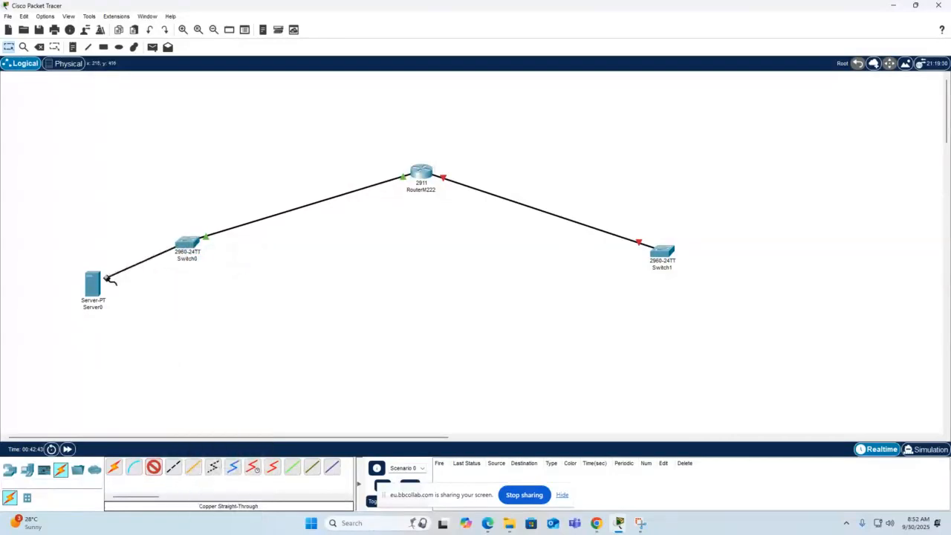
click(94, 288)
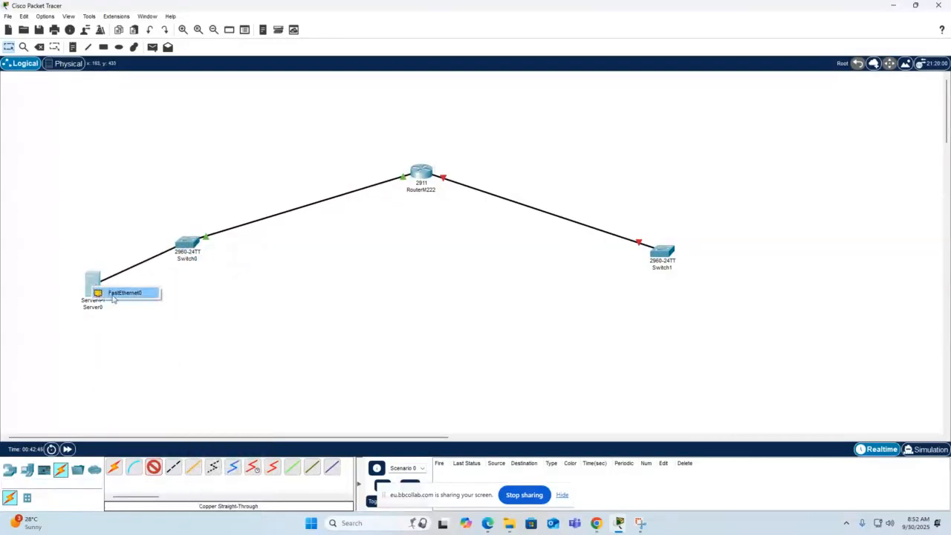
click(112, 293)
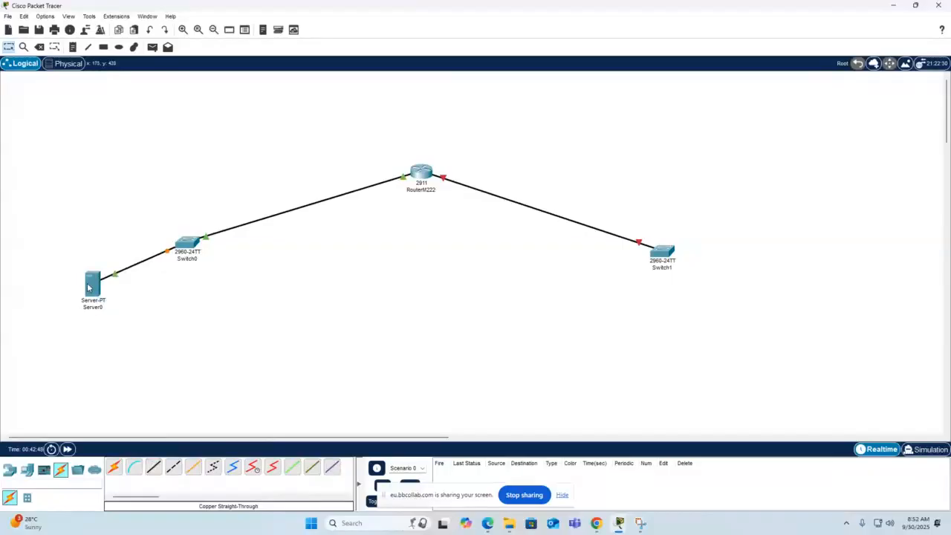
Set Server0's static IPv4 address to 10.0.0.3 in its IP Configuration.
mouse_move(87, 287)
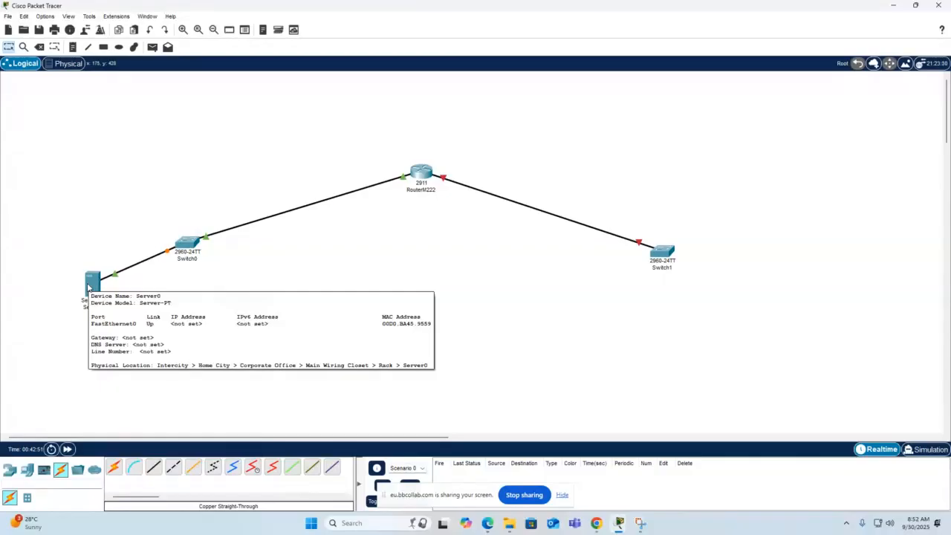
double_click(88, 288)
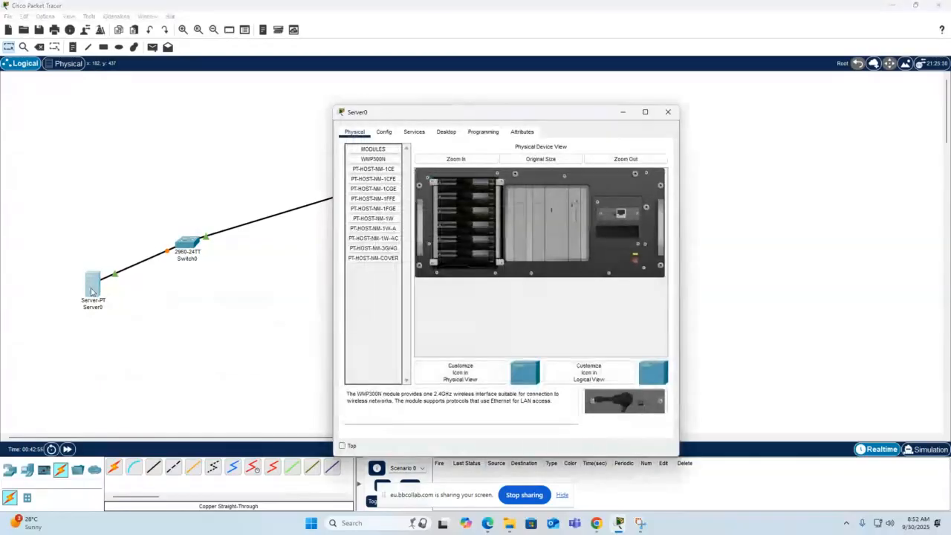
click(446, 132)
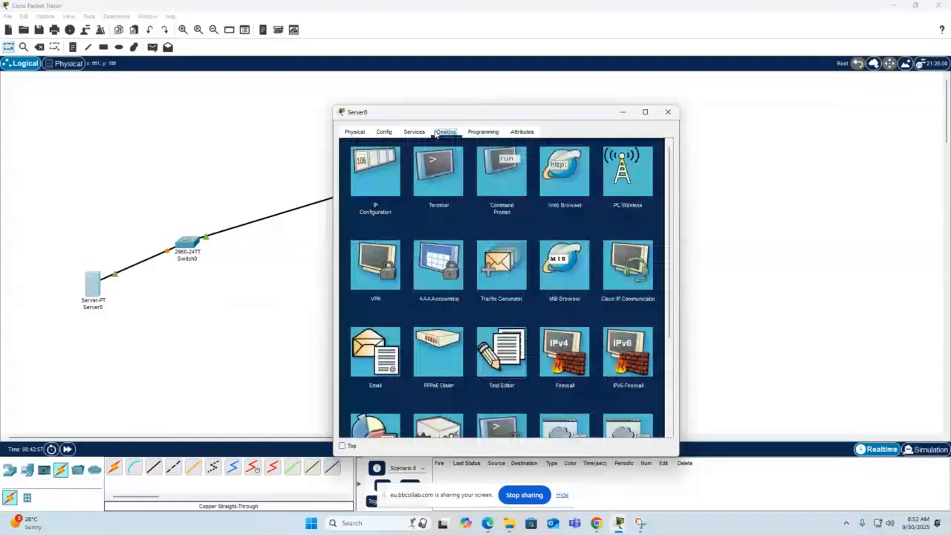
click(375, 190)
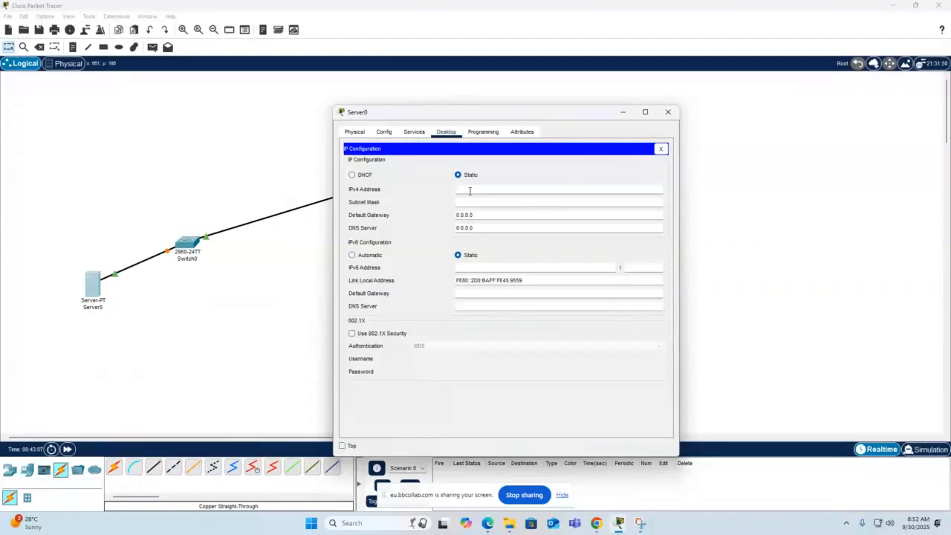
text(0.0)
text(.0.)
text(9)
key(BackSpace)
text(.2)
key(BackSpace)
text(3)
Set Server0's subnet mask to 255.255.255.0 and its IPv4 default gateway to 10.0.0.1.
click(483, 201)
shift+click(468, 201)
text(255.255.0)
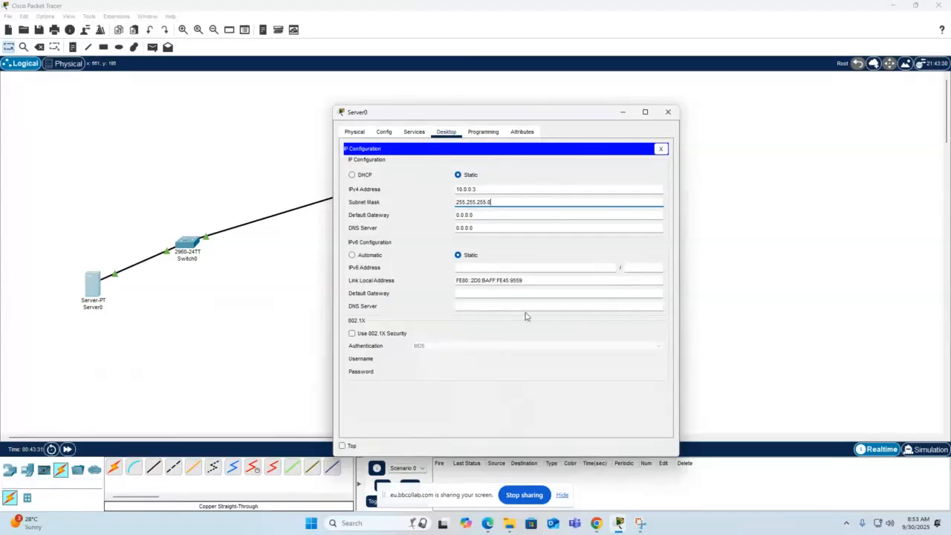
drag(499, 217, 439, 217)
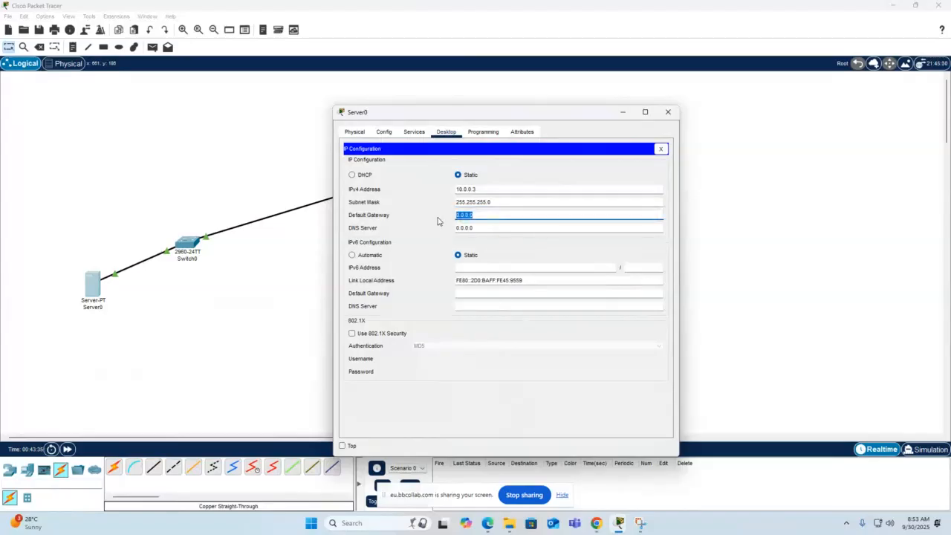
text(10)
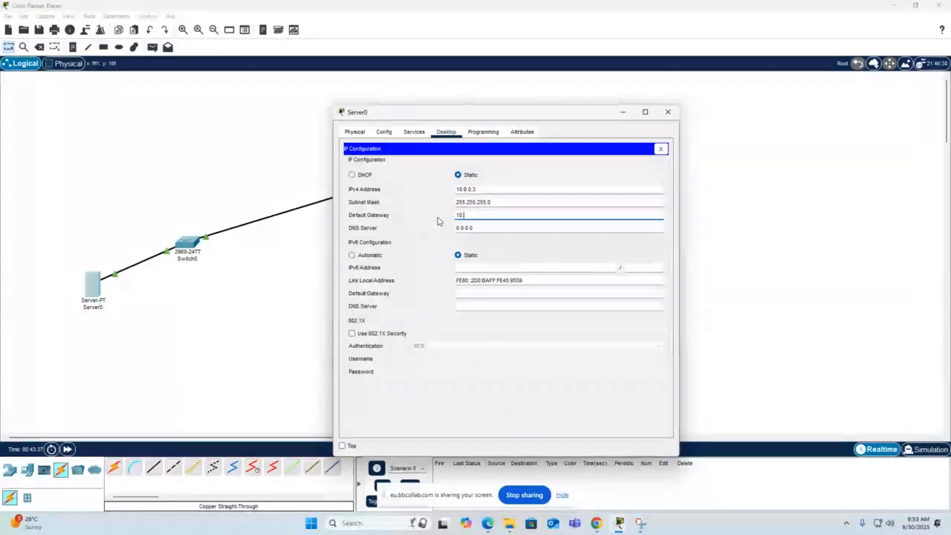
text(.0.0.1)
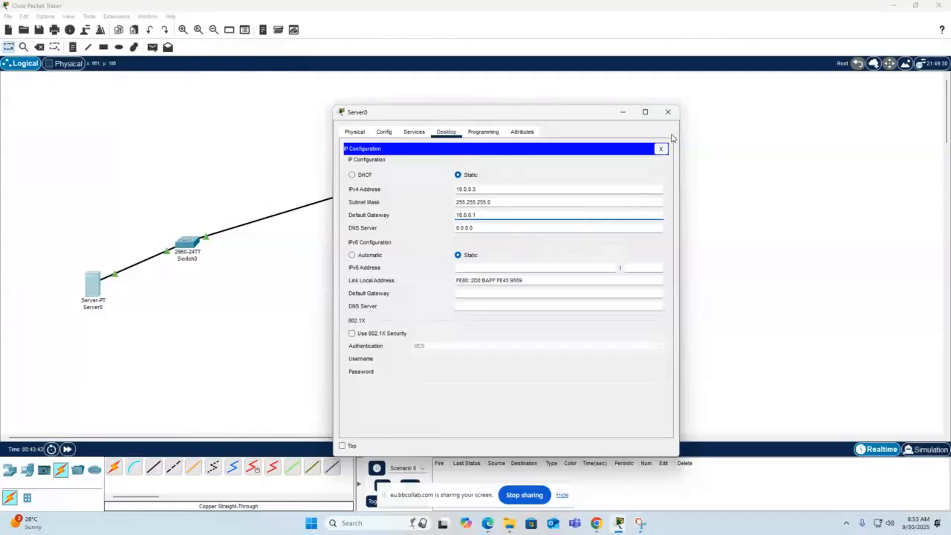
Change Server0's display name to ServerM222 and close its window.
click(381, 133)
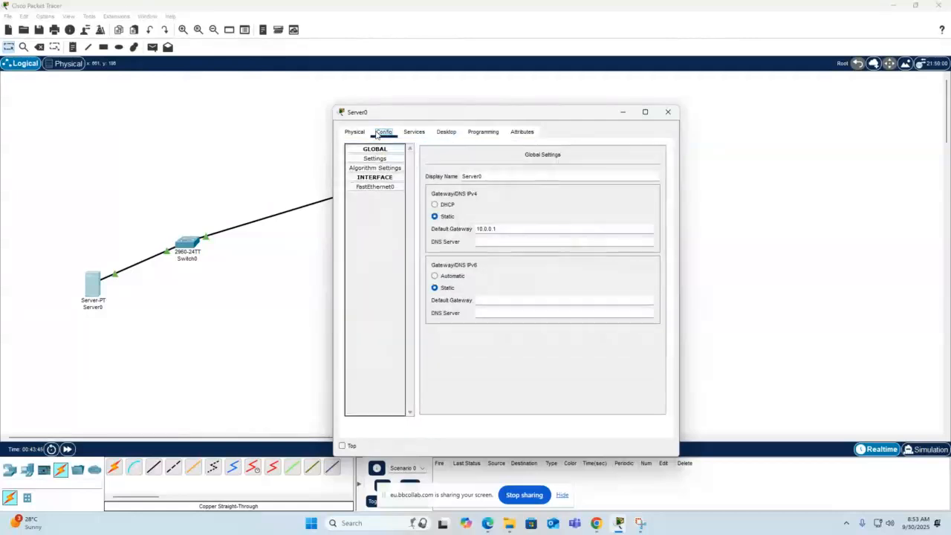
drag(485, 177, 471, 176)
click(479, 174)
text(M222)
click(667, 112)
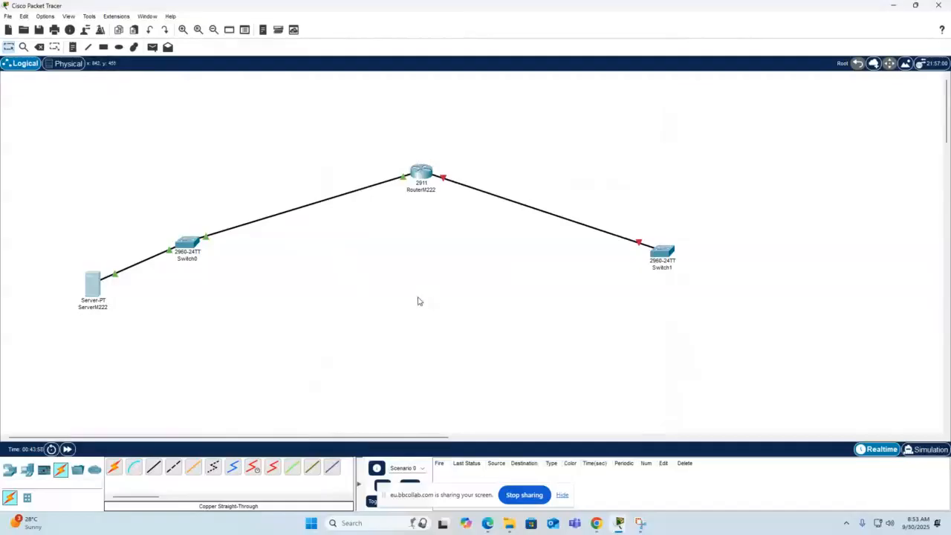
click(419, 172)
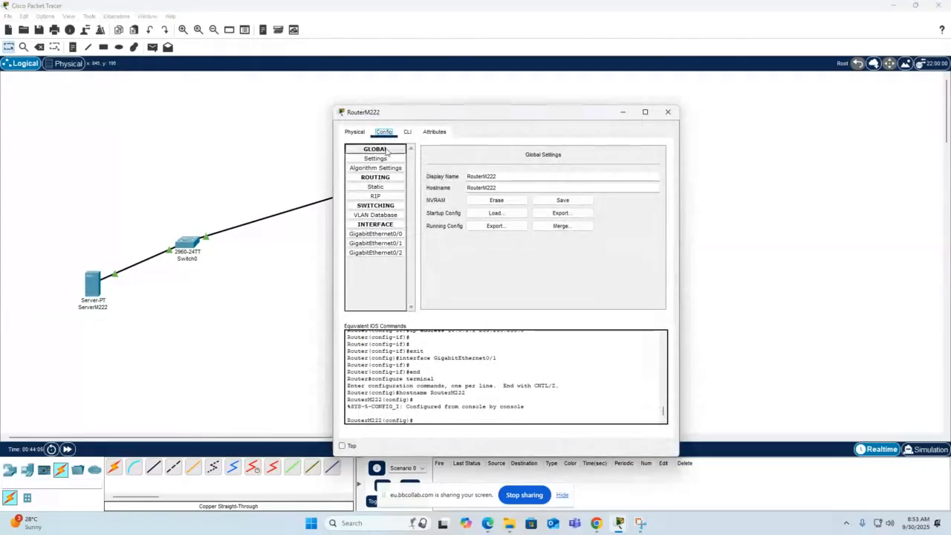
click(357, 132)
click(384, 132)
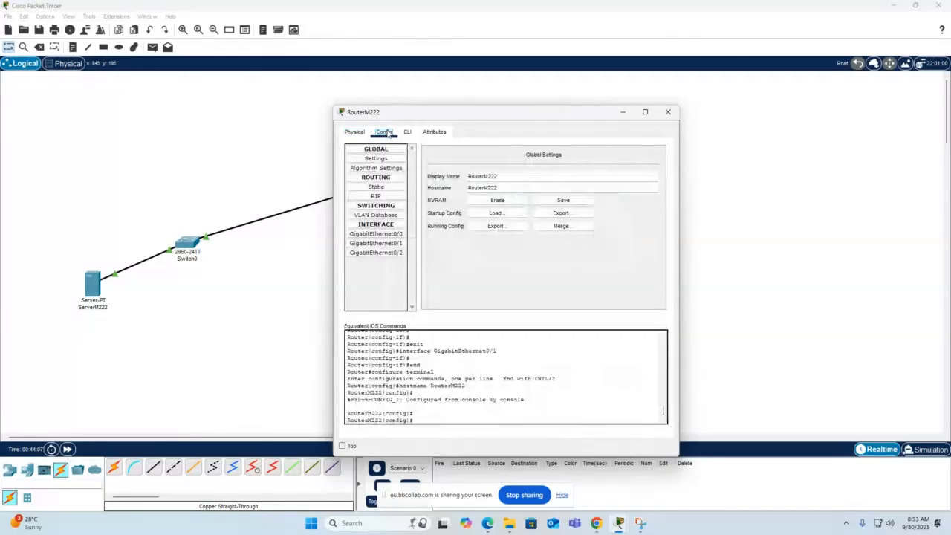
click(407, 131)
click(434, 131)
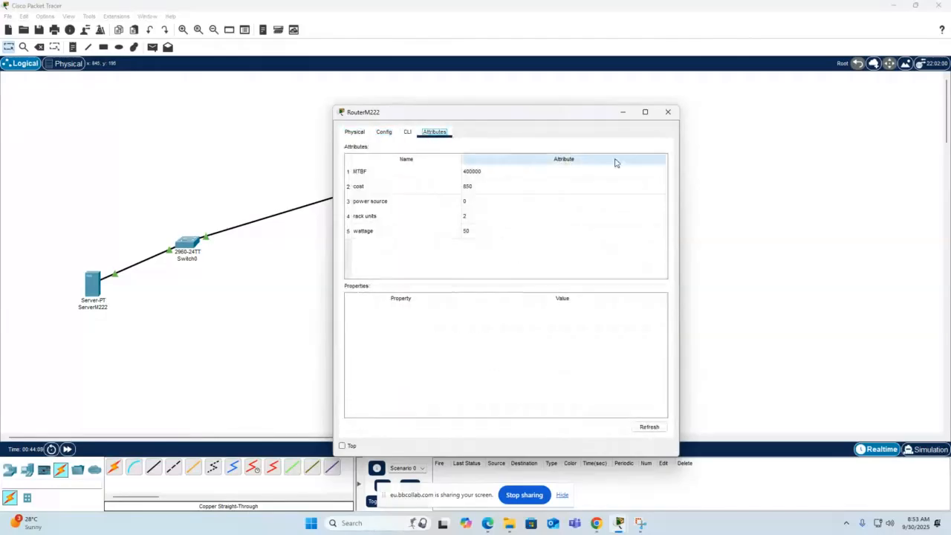
click(668, 111)
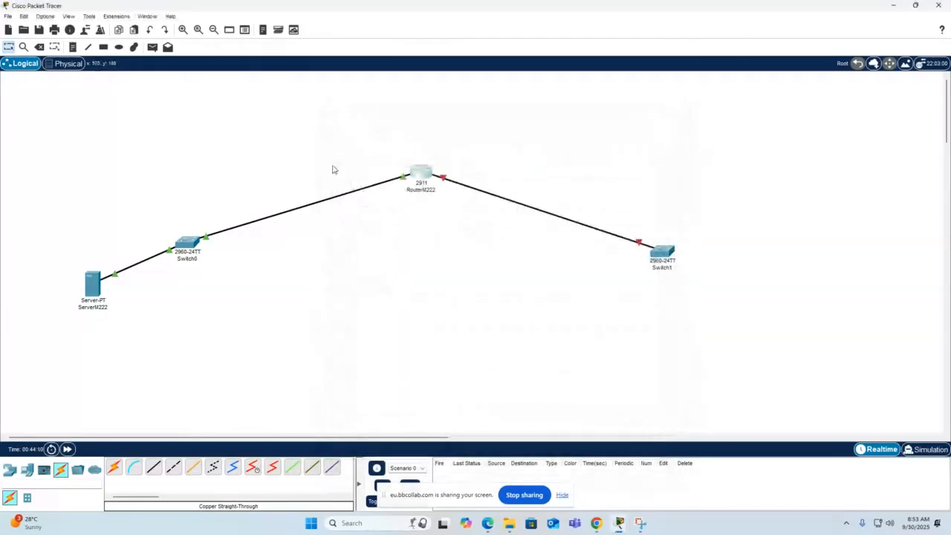
Ping the gateway at 10.0.0.1 from ServerM222's Command Prompt.
click(94, 288)
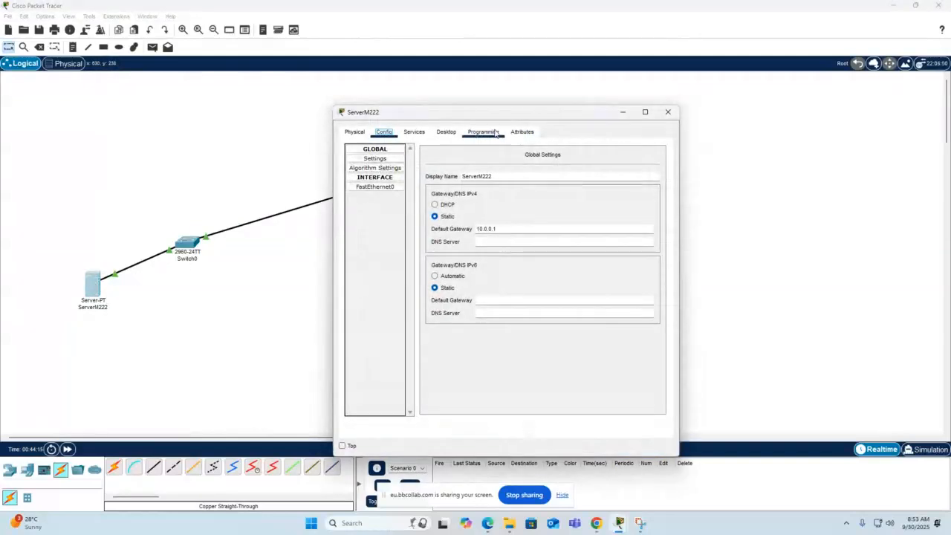
click(453, 131)
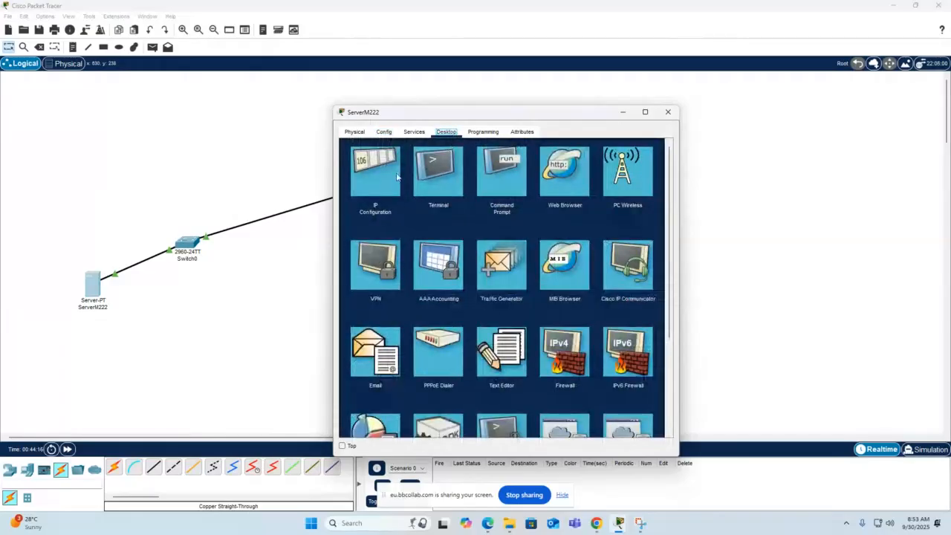
click(508, 182)
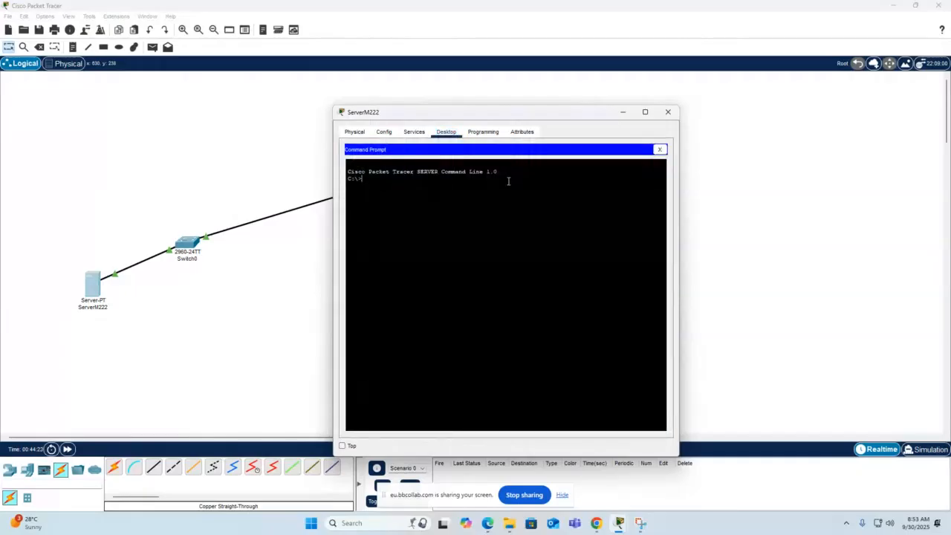
text(ping 10)
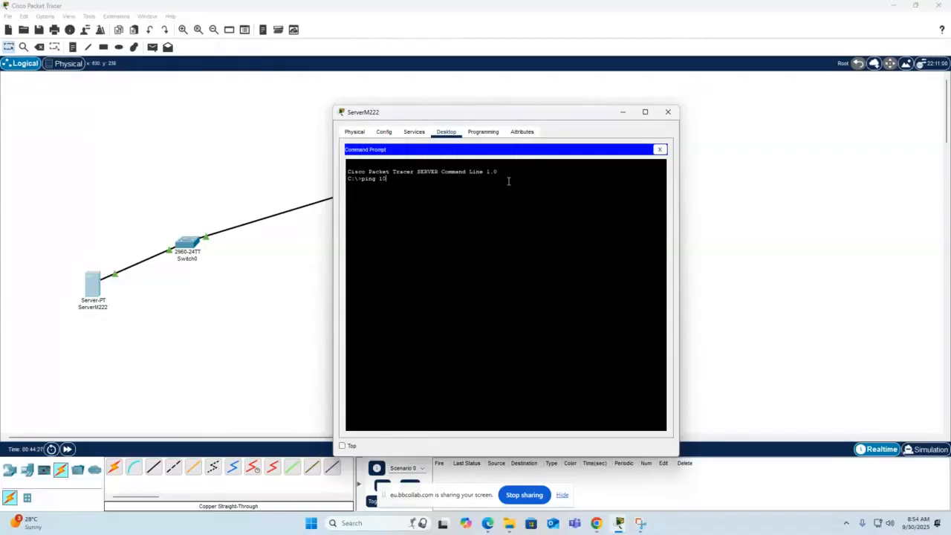
text(.0.0)
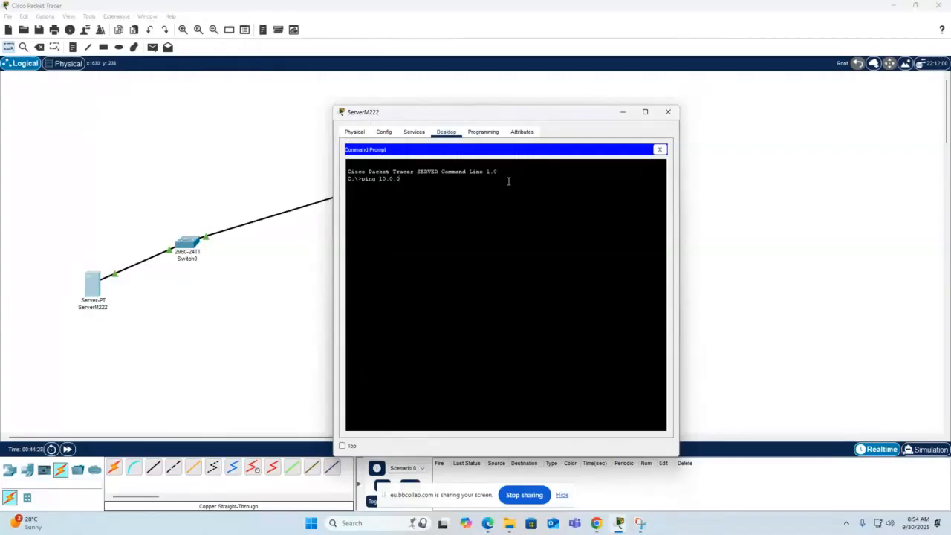
text(.1)
key(Return)
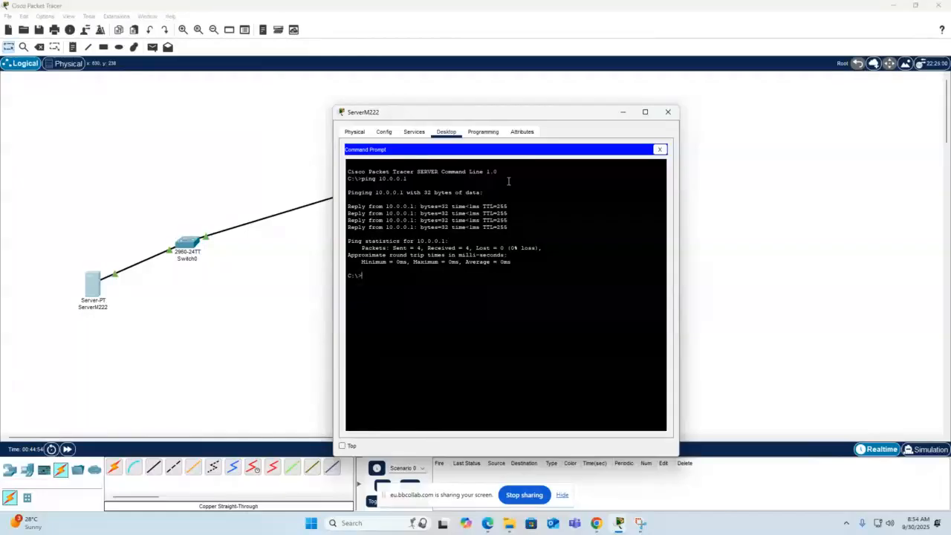
Run ipconfig in ServerM222's Command Prompt to check its IP settings, and return to the topology.
text(pconfig)
key(Return)
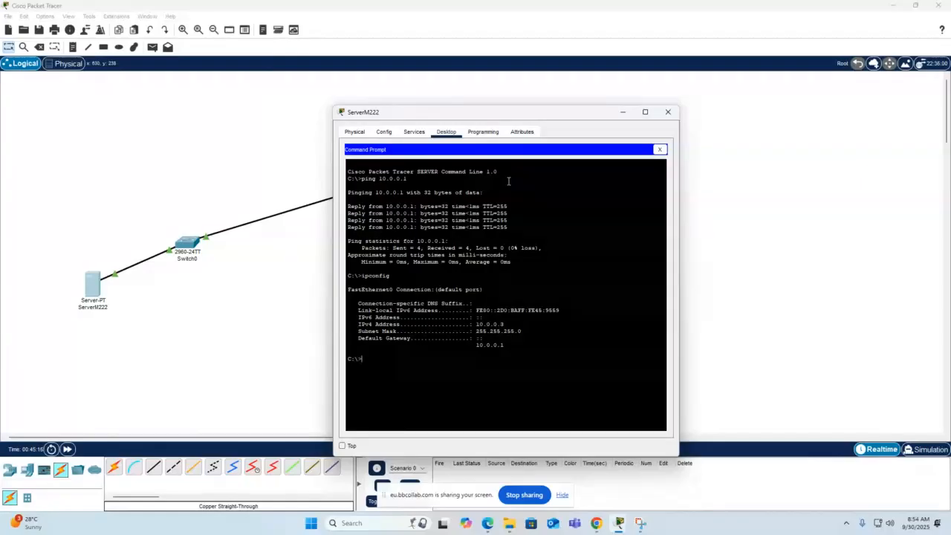
click(236, 293)
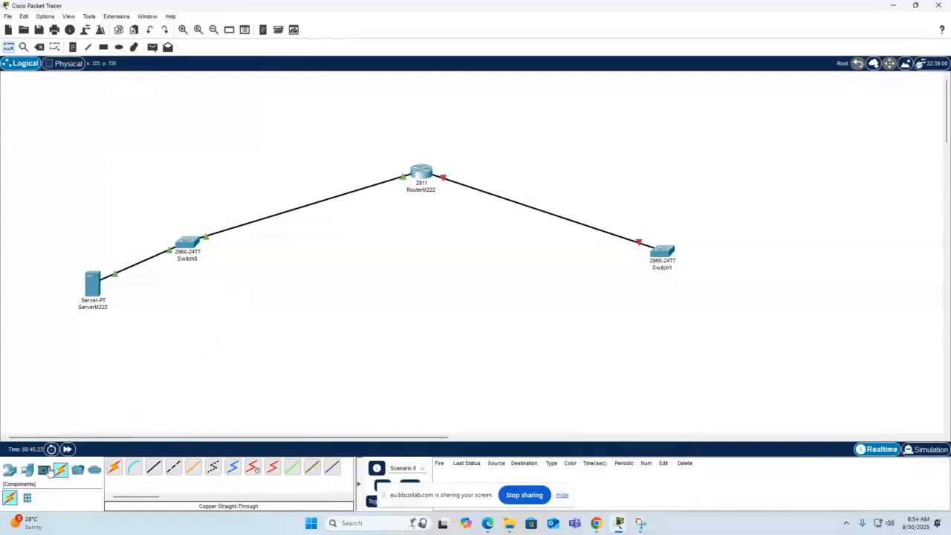
Add an AccessPoint-PT wireless device to the workspace below Switch0.
click(44, 469)
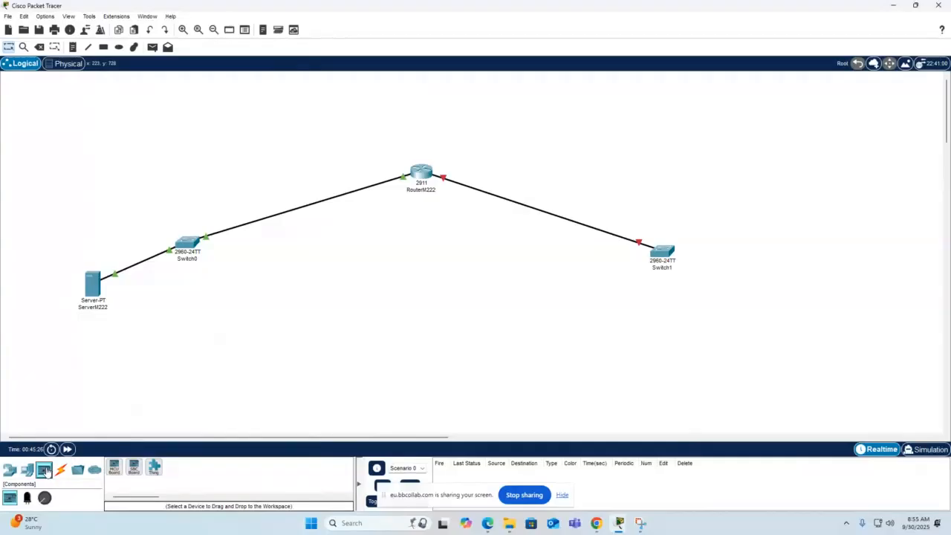
click(9, 470)
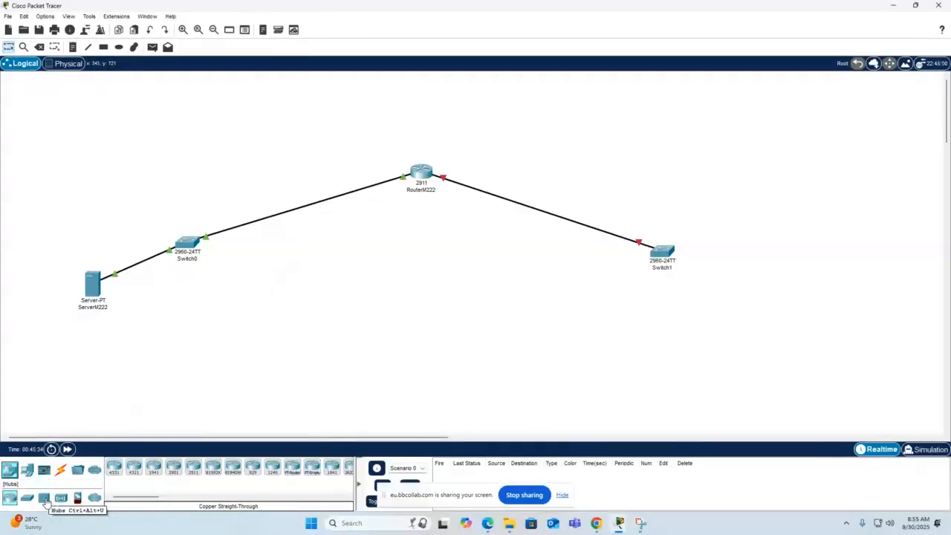
click(60, 500)
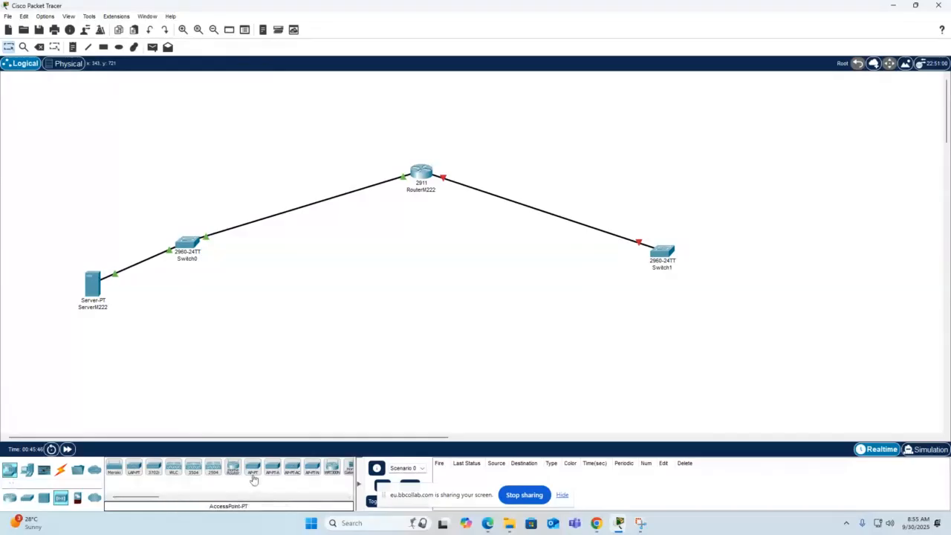
drag(252, 468, 234, 321)
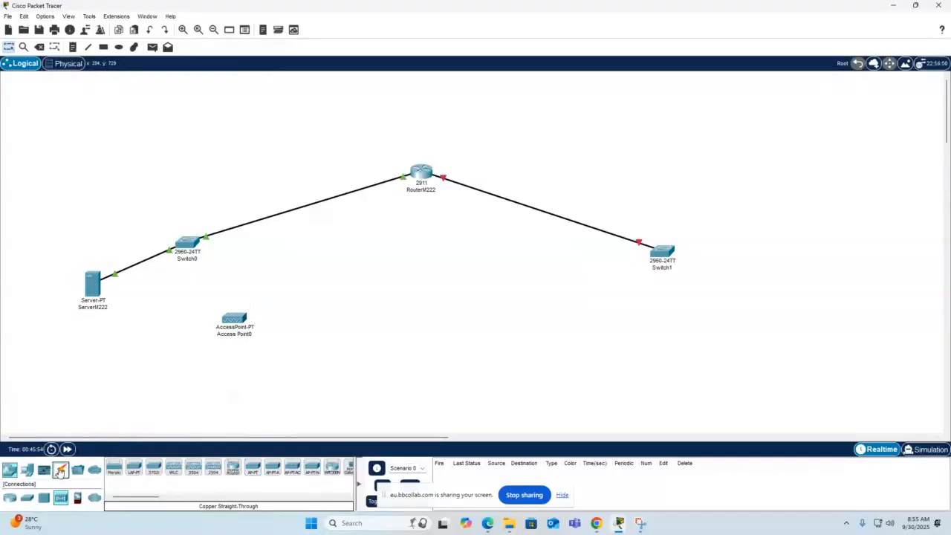
Connect Switch0's GigabitEthernet0/2 to the access point's Port 0 with a copper straight-through cable.
click(64, 467)
click(153, 466)
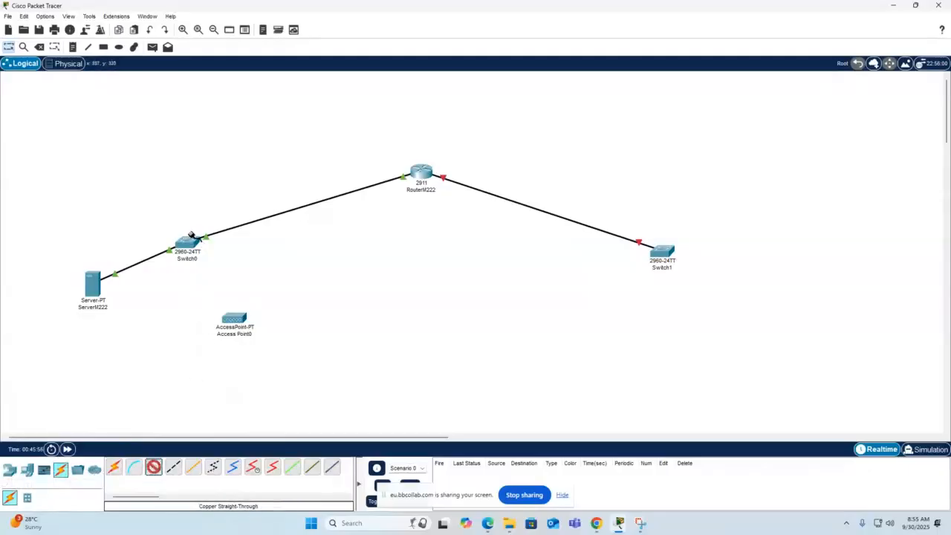
click(192, 243)
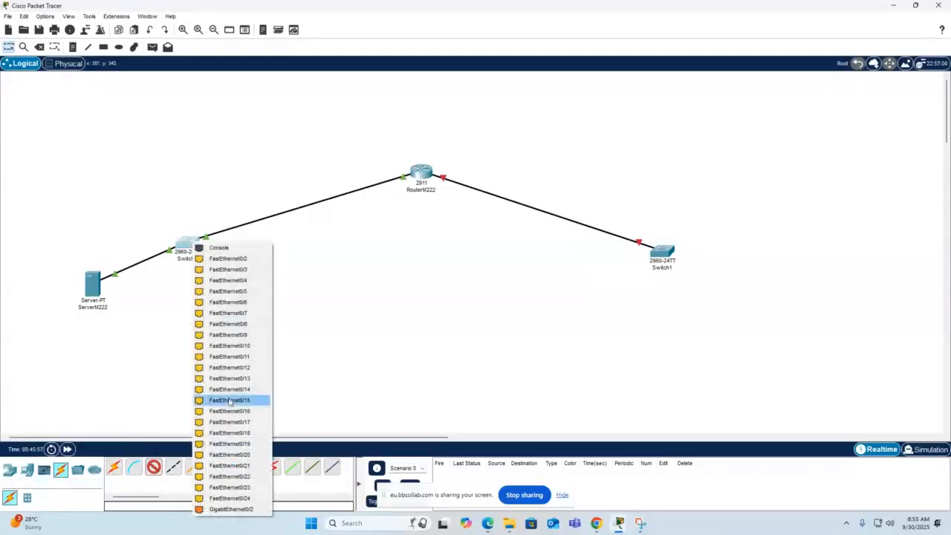
click(228, 509)
click(231, 317)
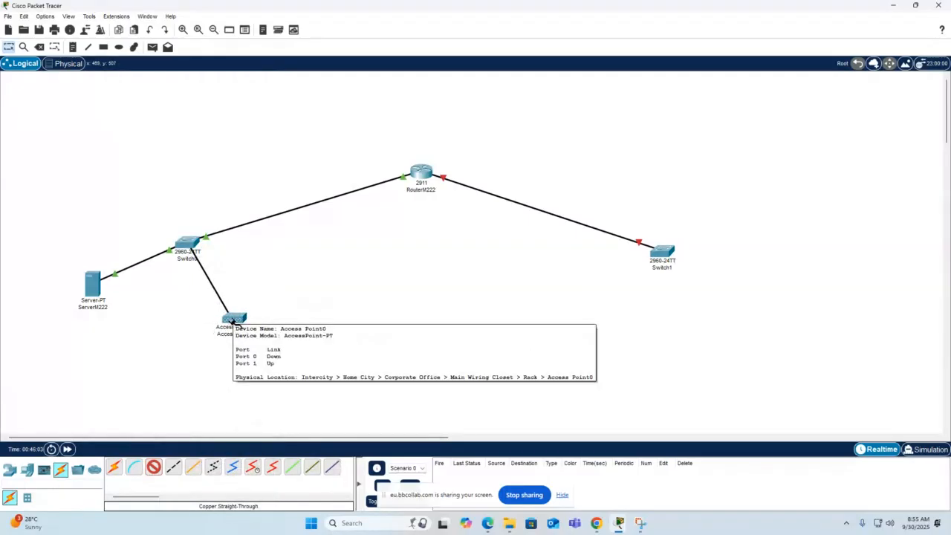
click(232, 321)
click(255, 327)
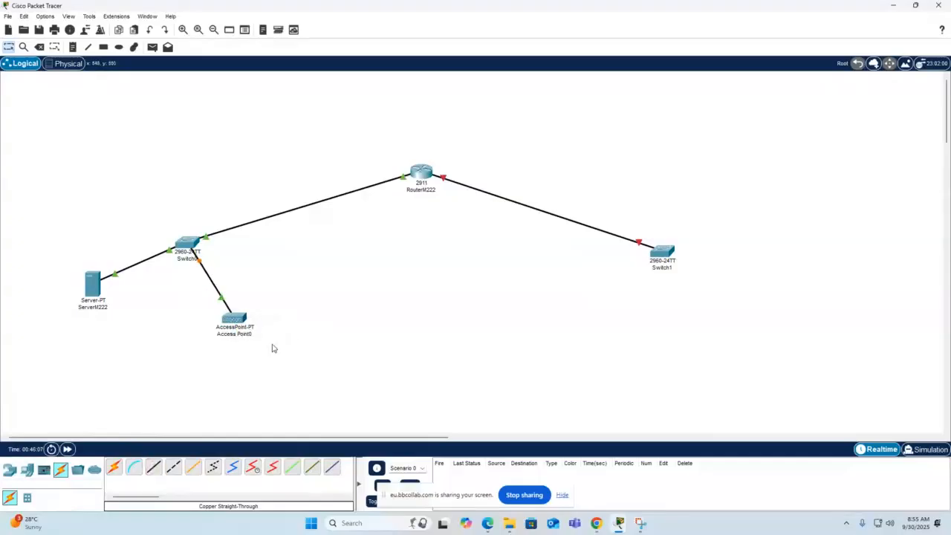
Review the Port 0 and Port 1 settings of Access Point0 and close its window.
click(238, 319)
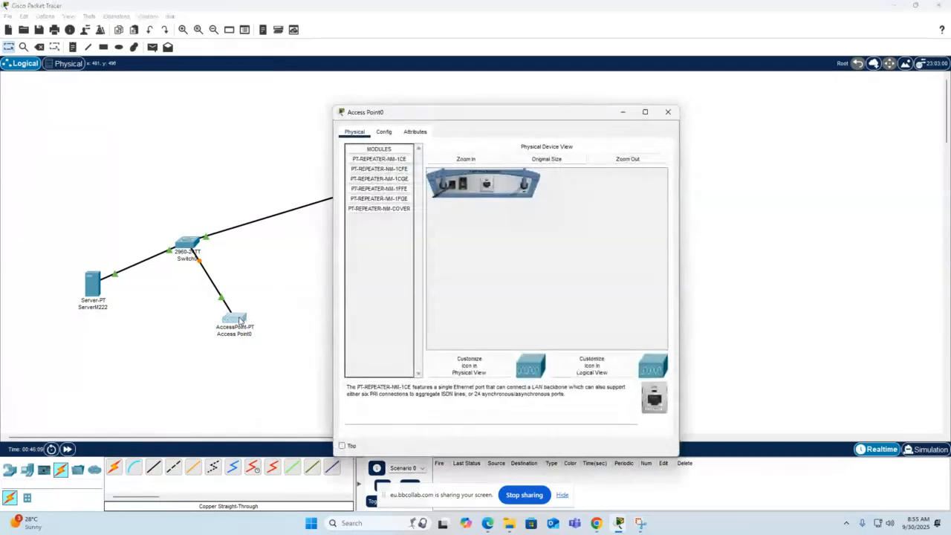
click(383, 131)
click(370, 178)
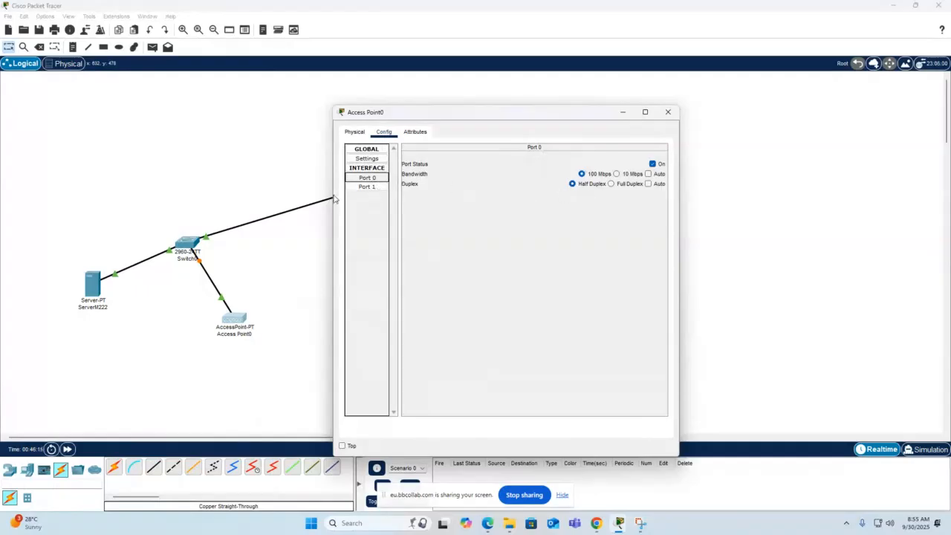
click(367, 188)
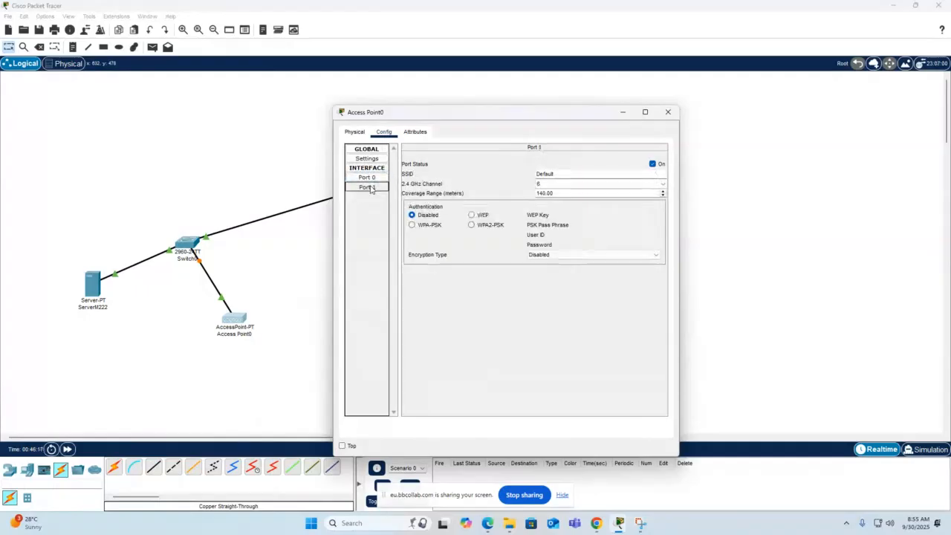
click(668, 112)
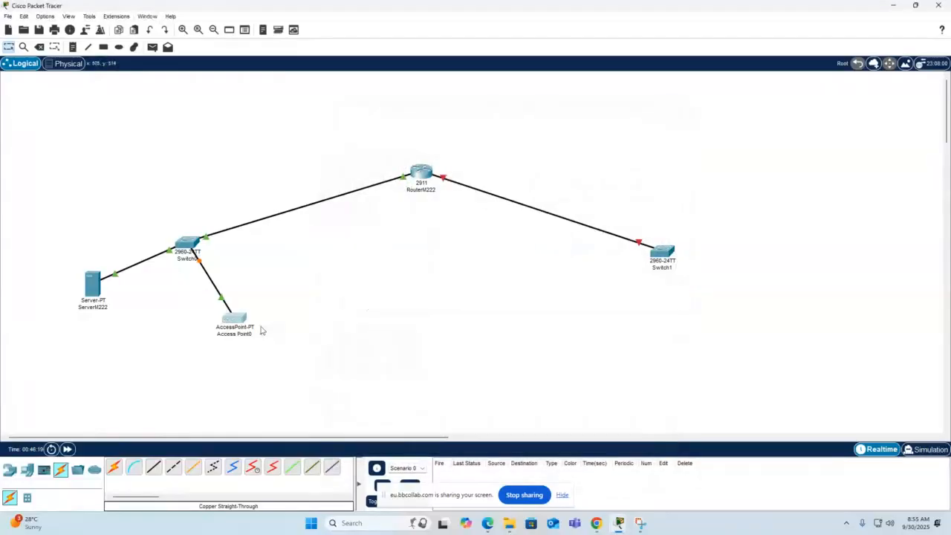
Add a Laptop-PT end device to the workspace between the server and the access point, below both.
mouse_move(253, 328)
click(28, 471)
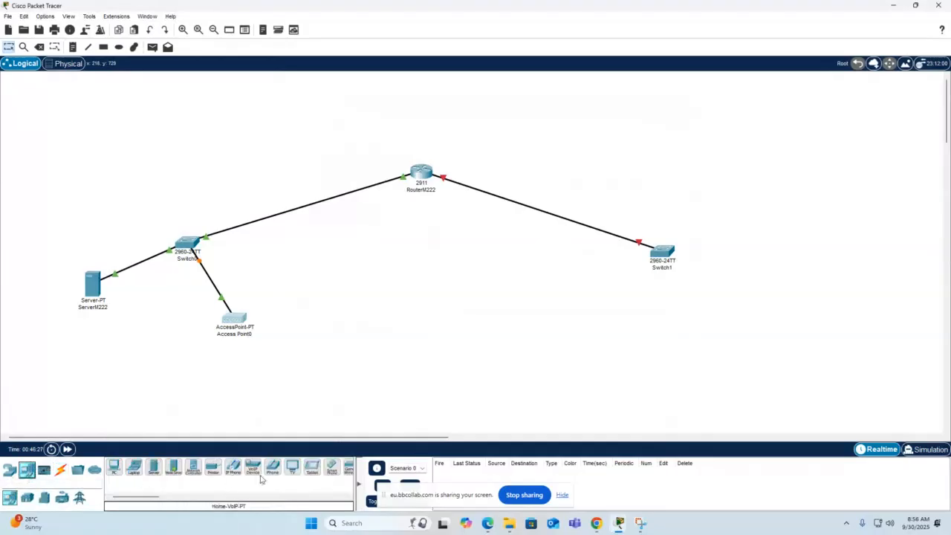
drag(133, 468, 141, 363)
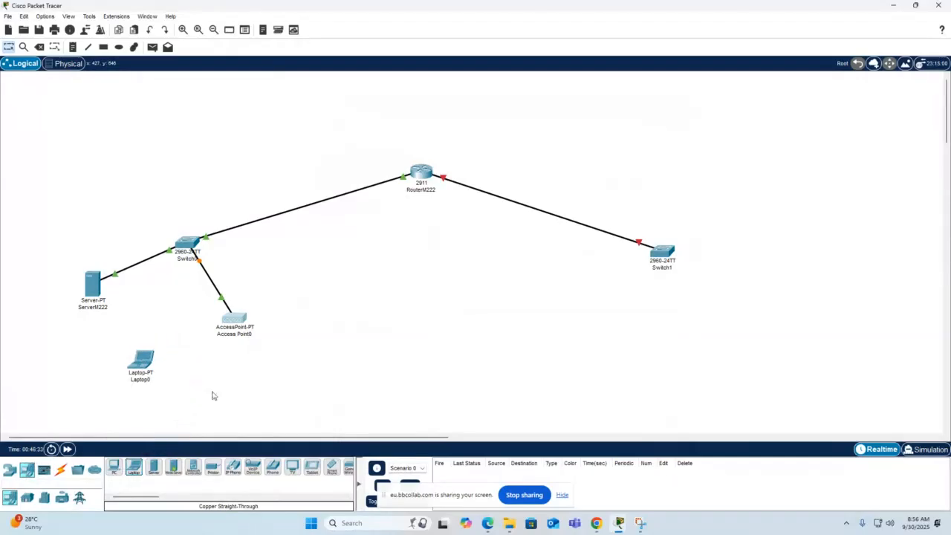
Try to install the WPC300N wireless module in Laptop0, and return to the topology.
click(150, 363)
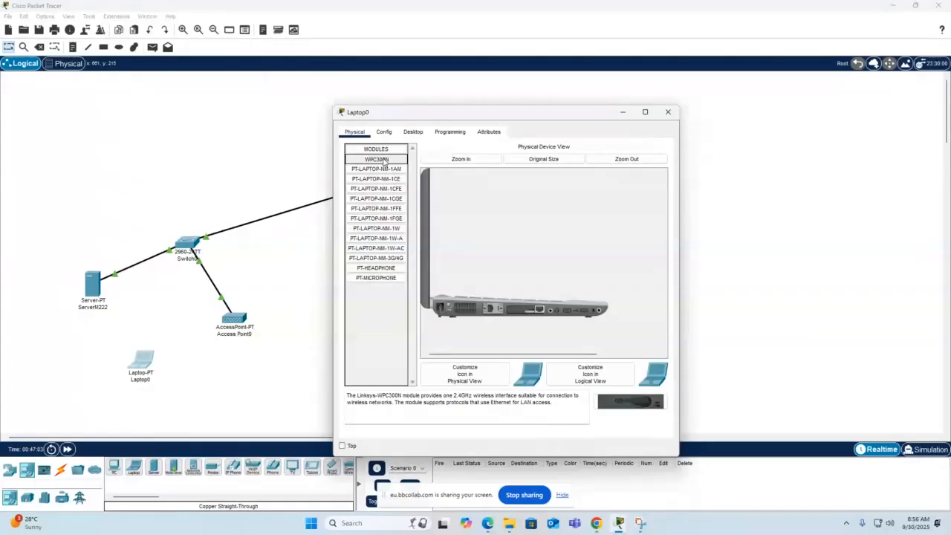
drag(384, 160, 529, 312)
click(449, 307)
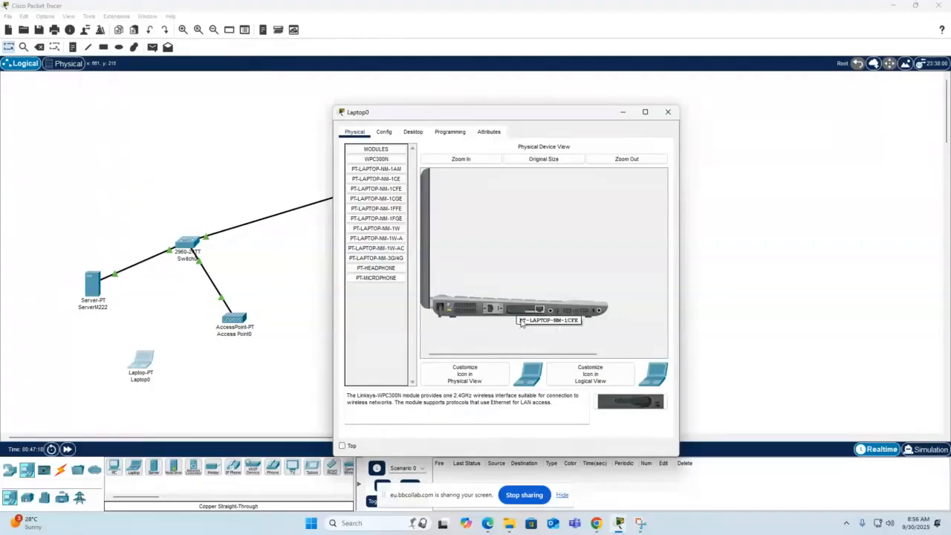
click(212, 373)
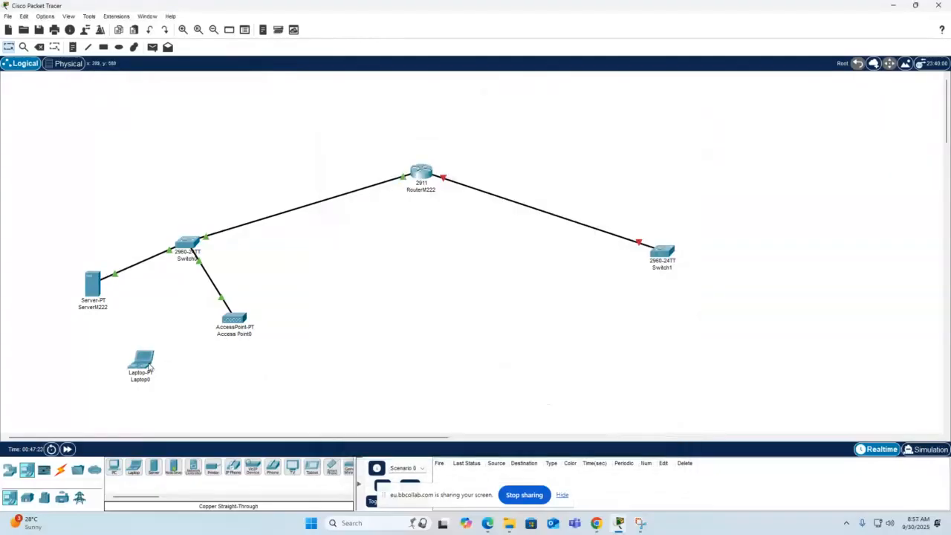
Set the static IPv4 address of Laptop0's FastEthernet0 interface to 10.0.0.4.
mouse_move(149, 366)
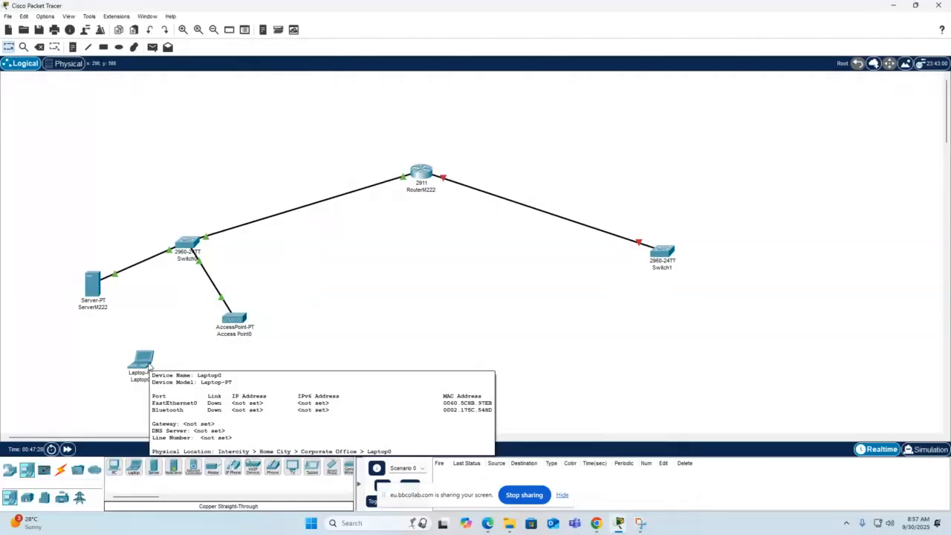
click(148, 365)
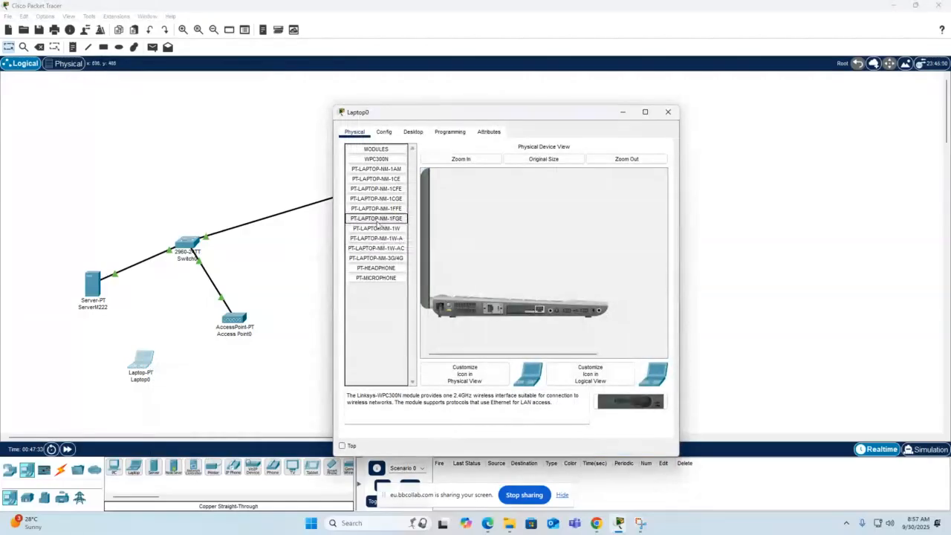
click(383, 132)
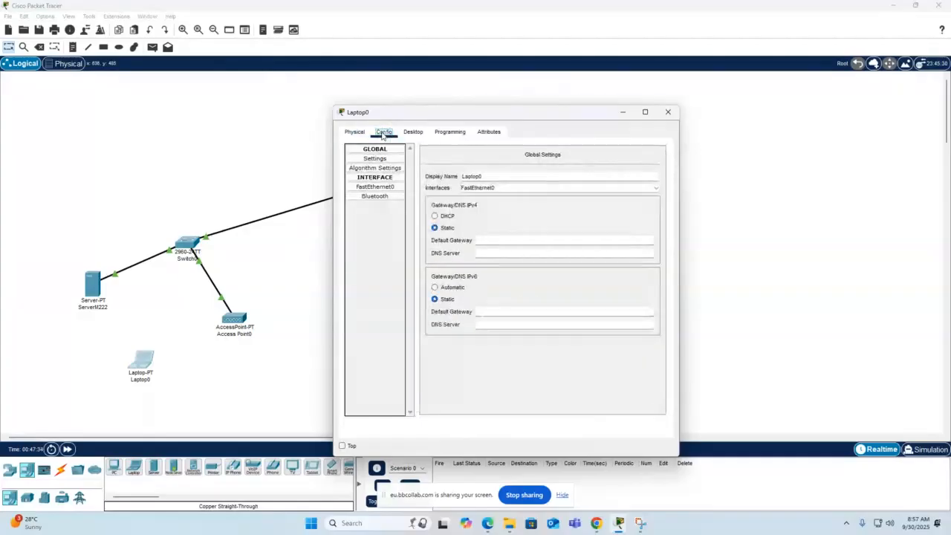
click(375, 187)
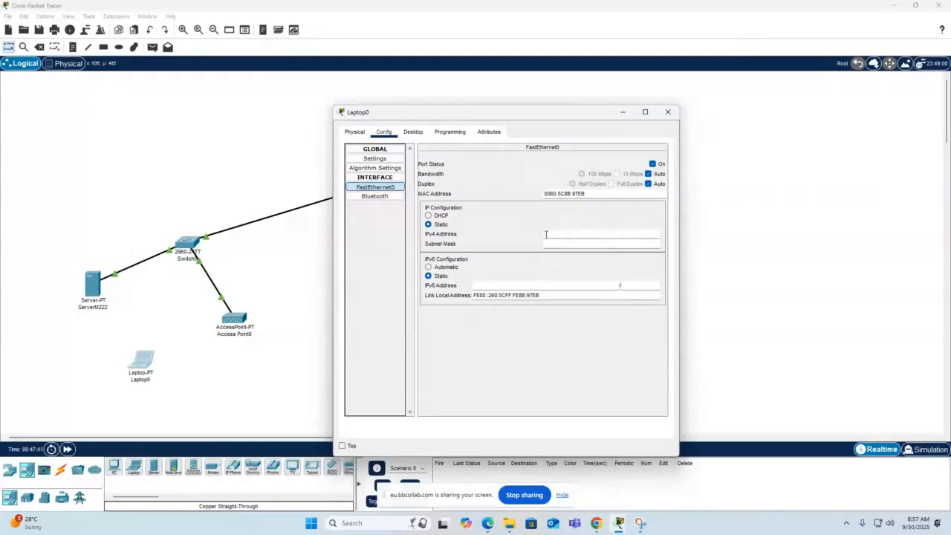
text(10.0.0.4)
Set the subnet mask of Laptop0's FastEthernet0 interface to 255.255.255.0 and close the laptop's window.
click(551, 243)
drag(552, 243, 588, 246)
text(5.255.255.0)
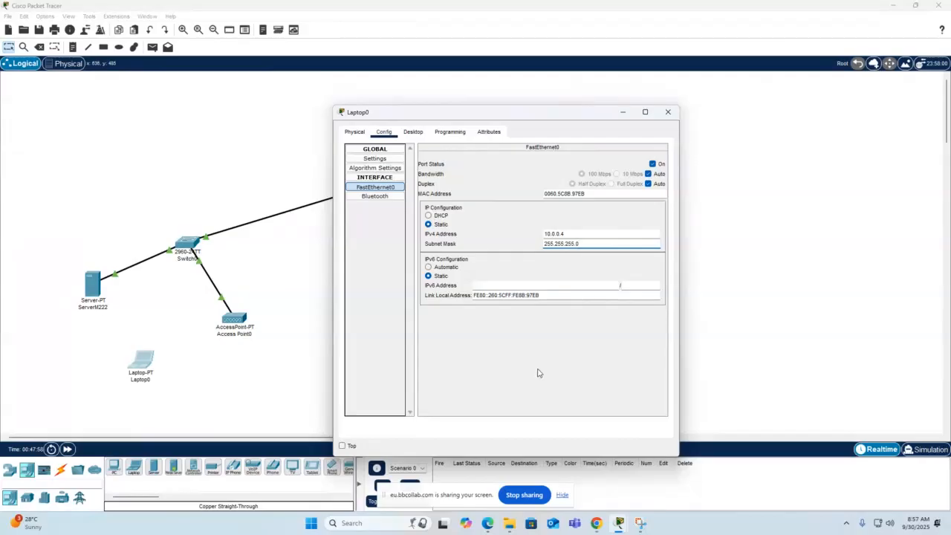
key(Tab)
click(386, 150)
click(386, 150)
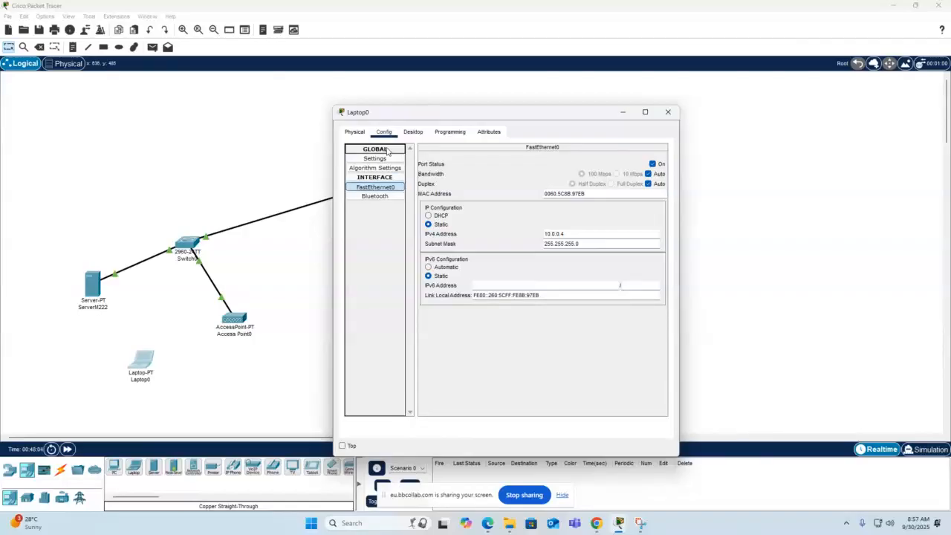
click(386, 150)
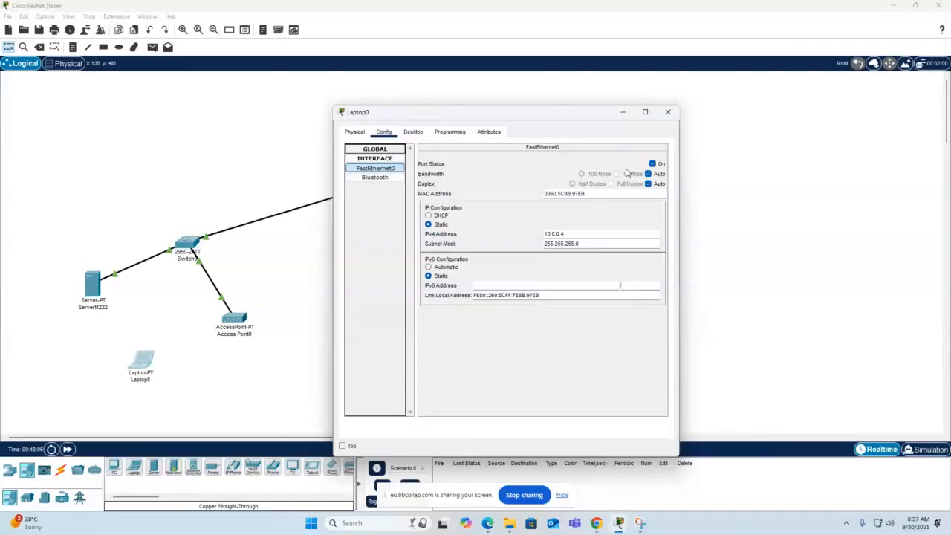
click(667, 112)
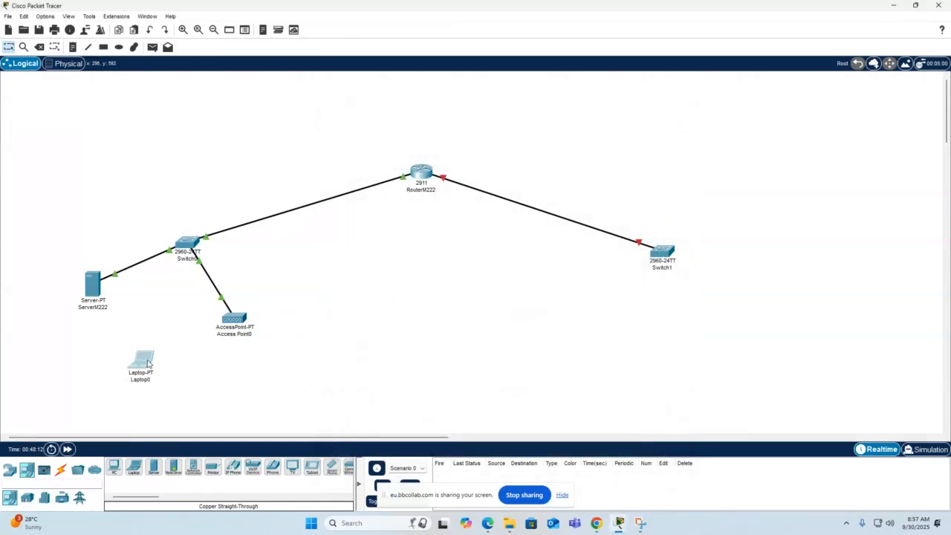
Review the Port 0 and Port 1 settings of Access Point0, including its SSID and authentication, and close its window.
mouse_move(147, 362)
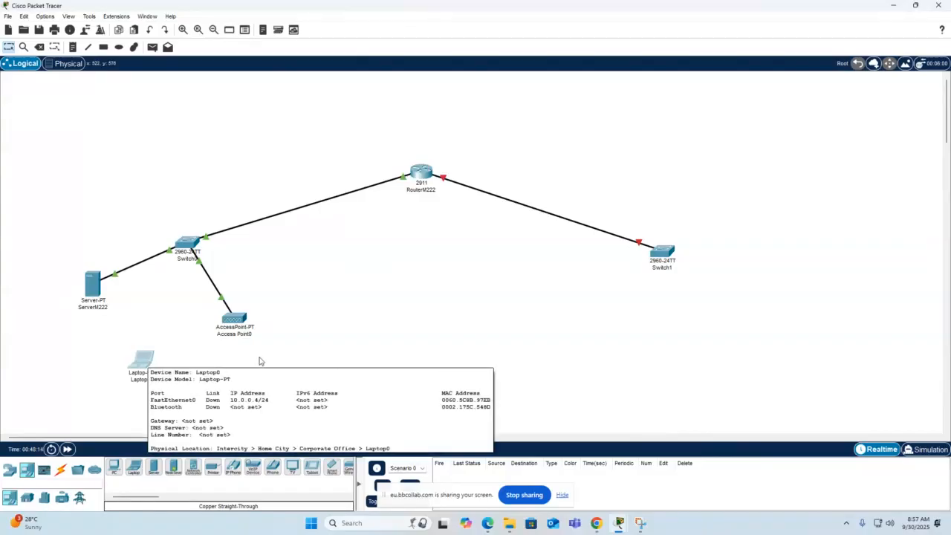
click(238, 320)
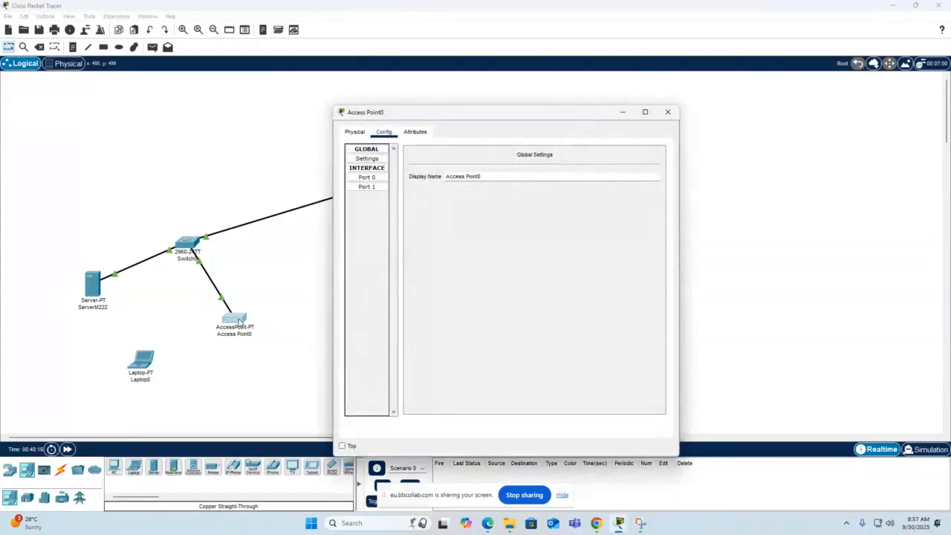
click(367, 178)
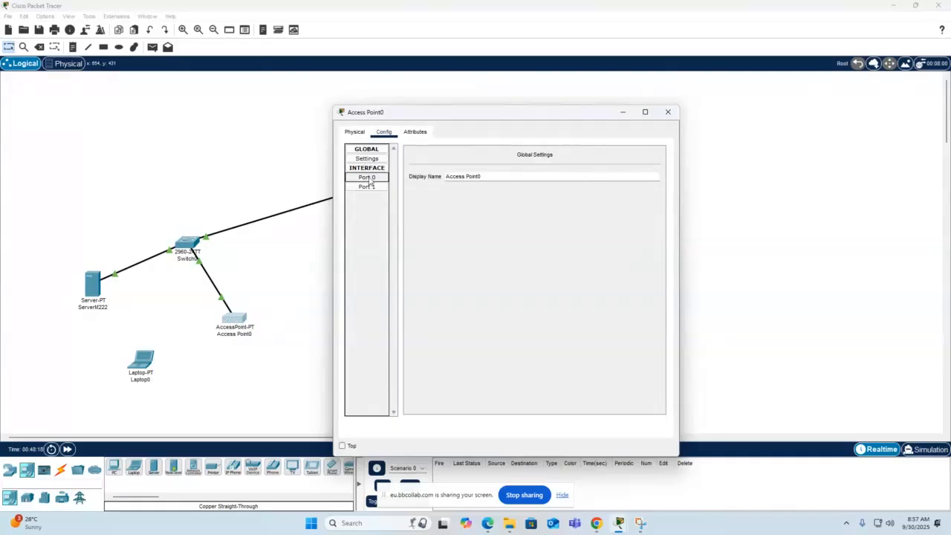
click(367, 186)
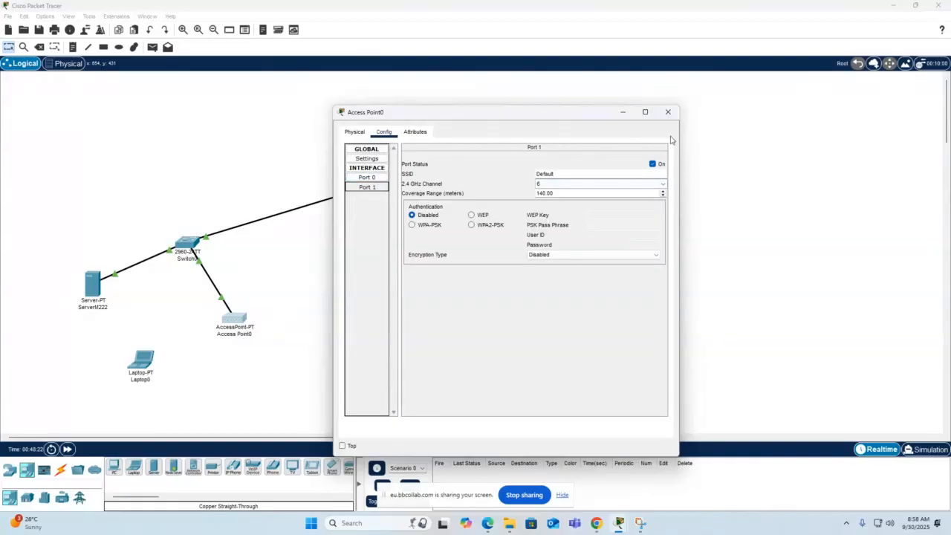
click(667, 111)
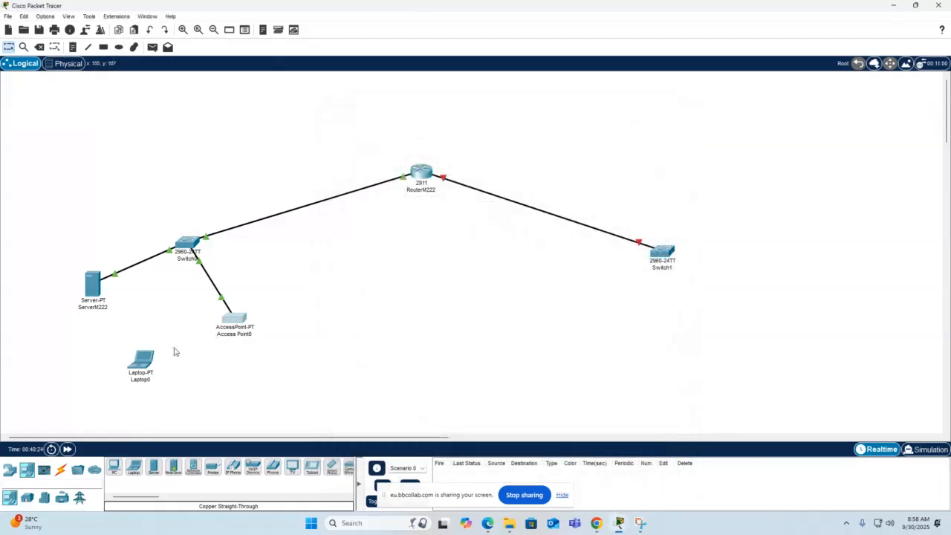
click(61, 469)
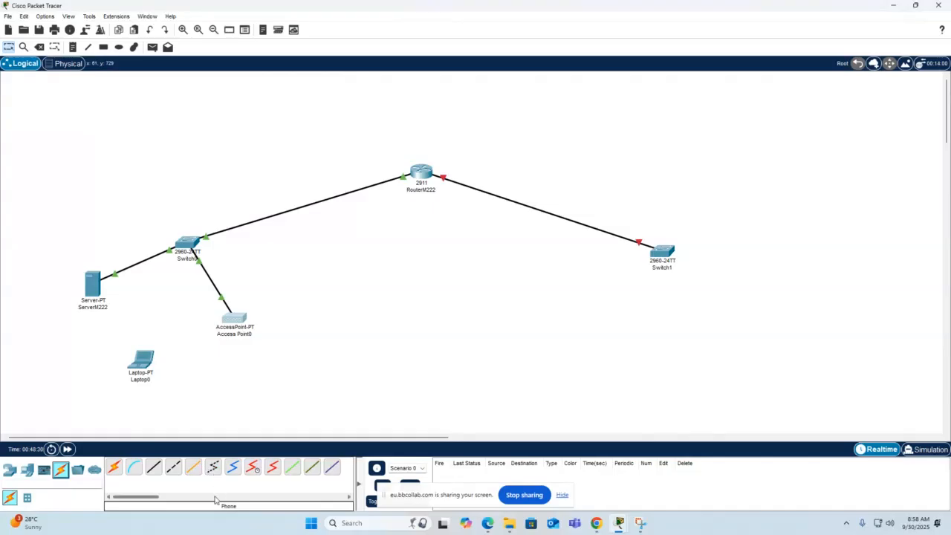
click(214, 497)
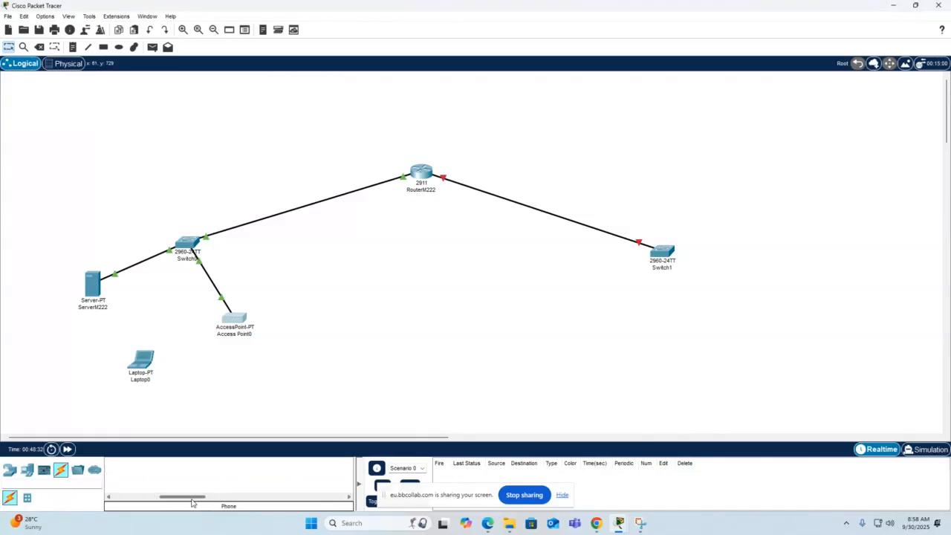
drag(186, 499, 118, 505)
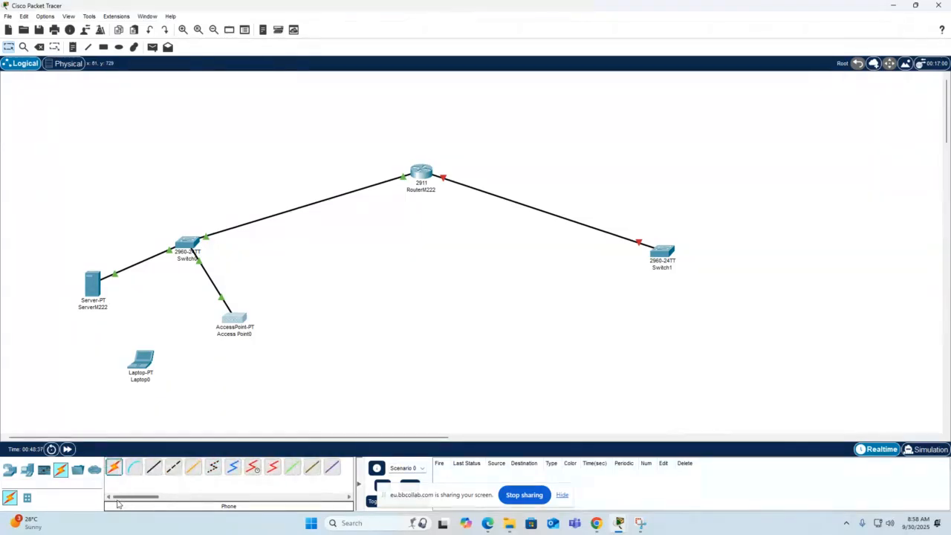
Save the network topology as sa1 in the saves folder, as a Packet Tracer activity file (.pkt).
click(6, 16)
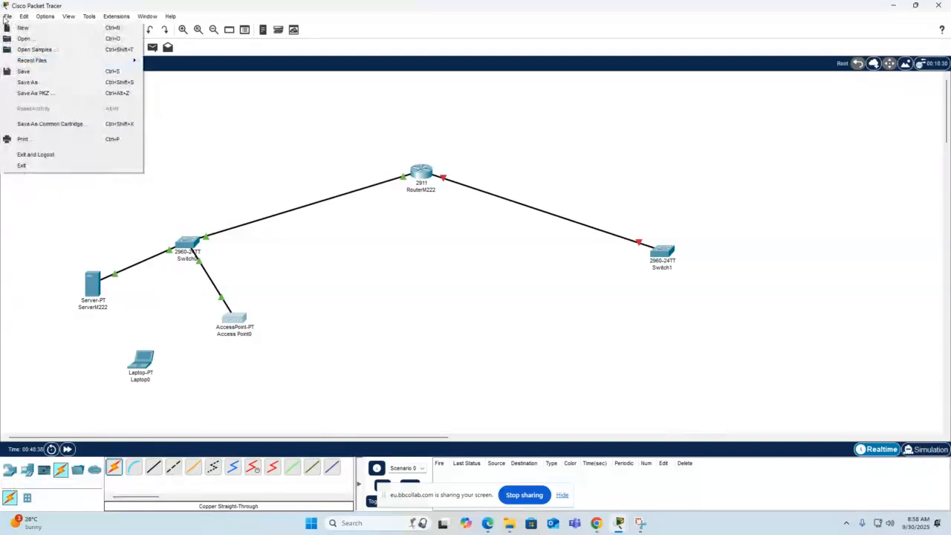
click(31, 72)
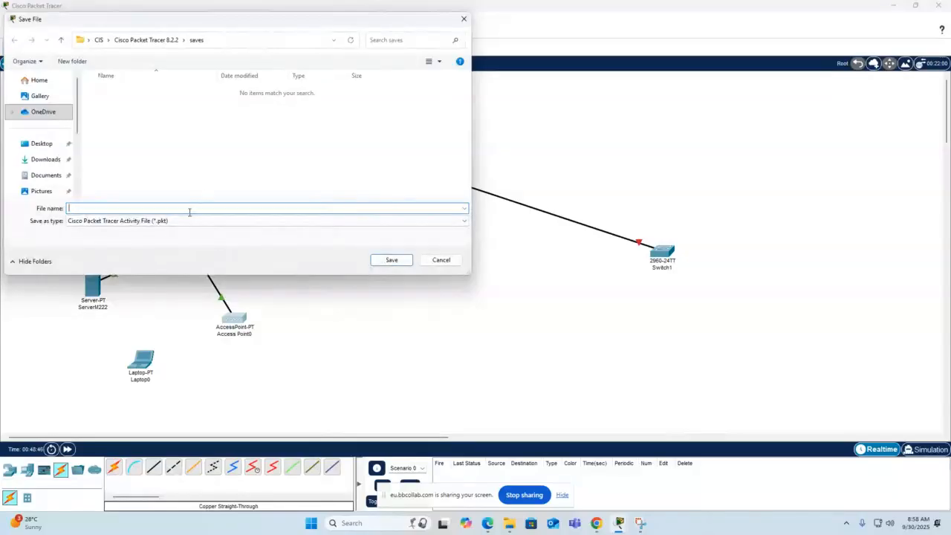
text(sa1)
click(392, 260)
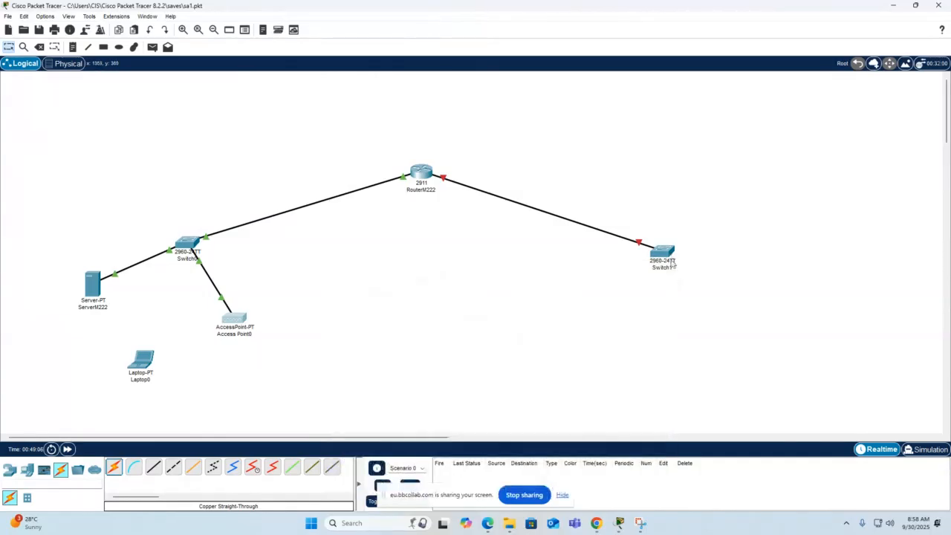
Switch to the Chrome window holding the NSA 101 session.
mouse_move(663, 251)
click(597, 523)
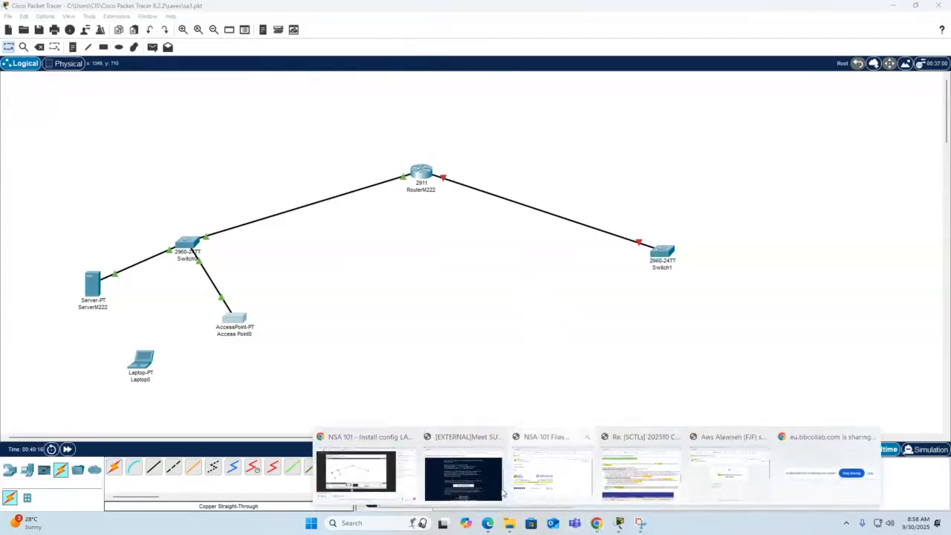
click(355, 432)
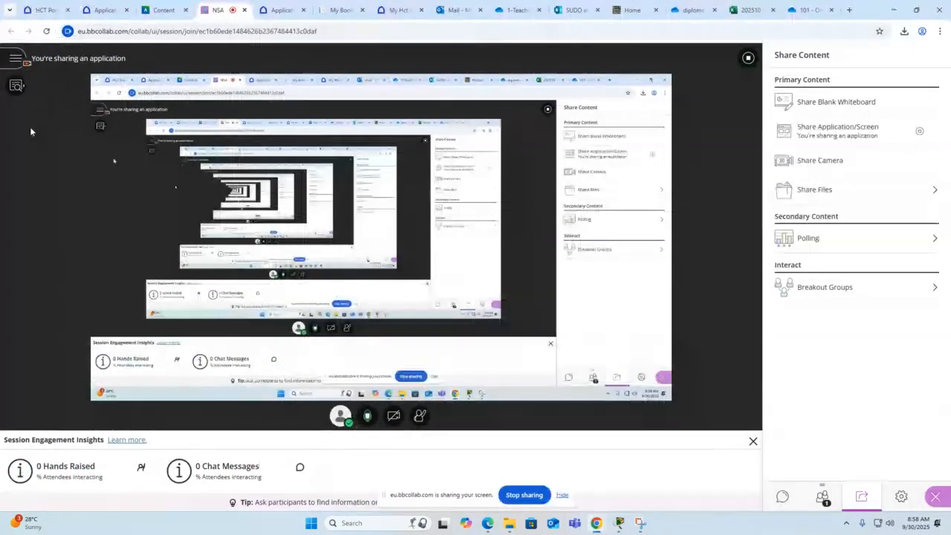